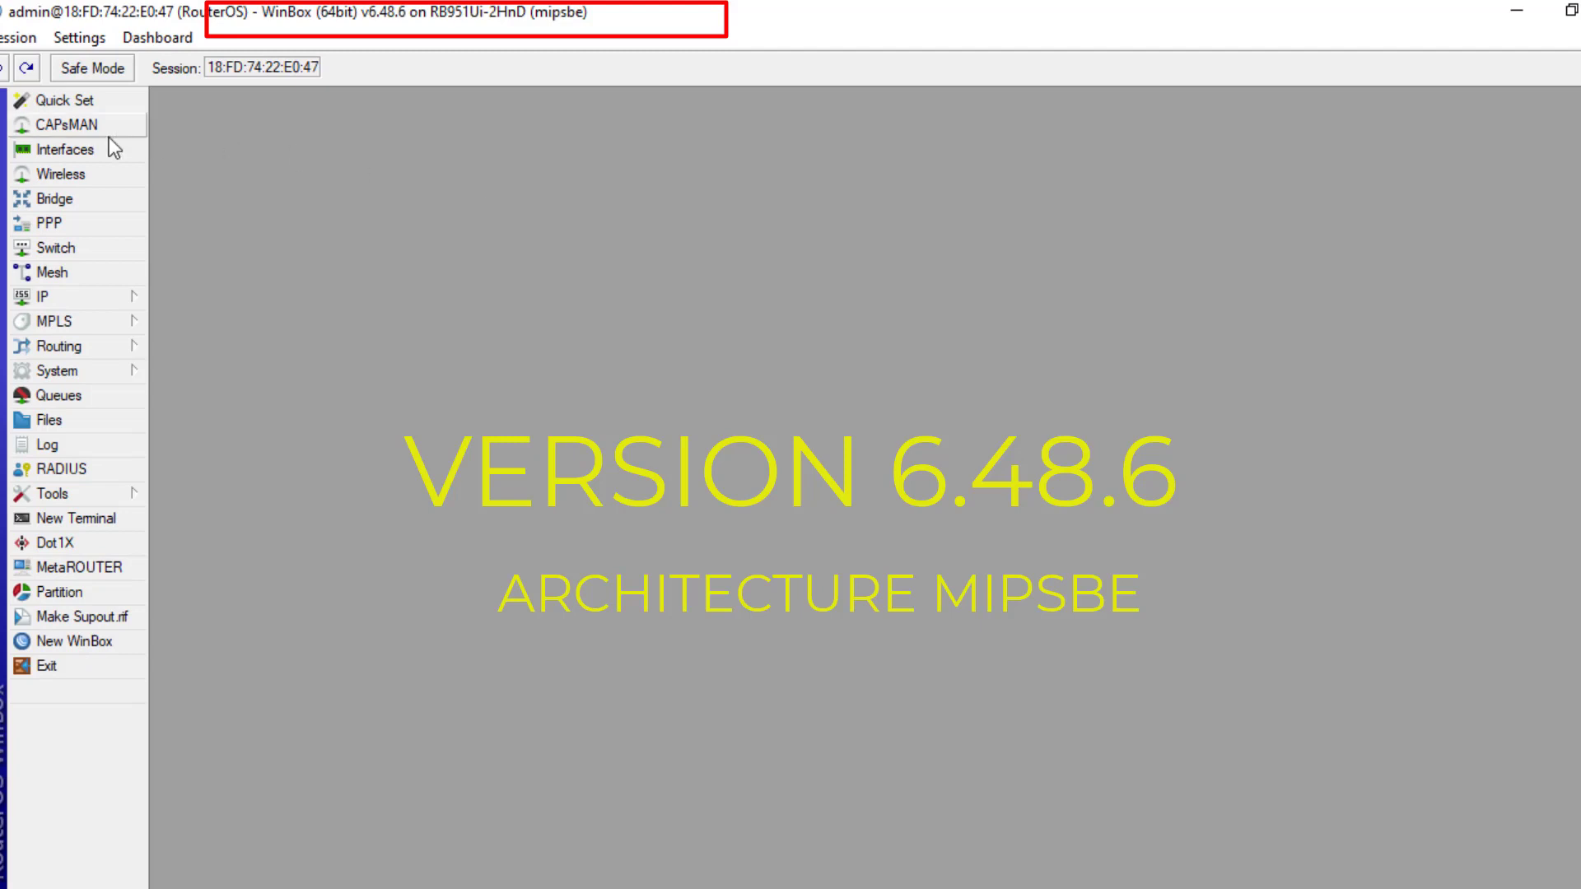
# Create an unencrypted backup named heurelinux from the router's file list
pyautogui.click(86, 420)
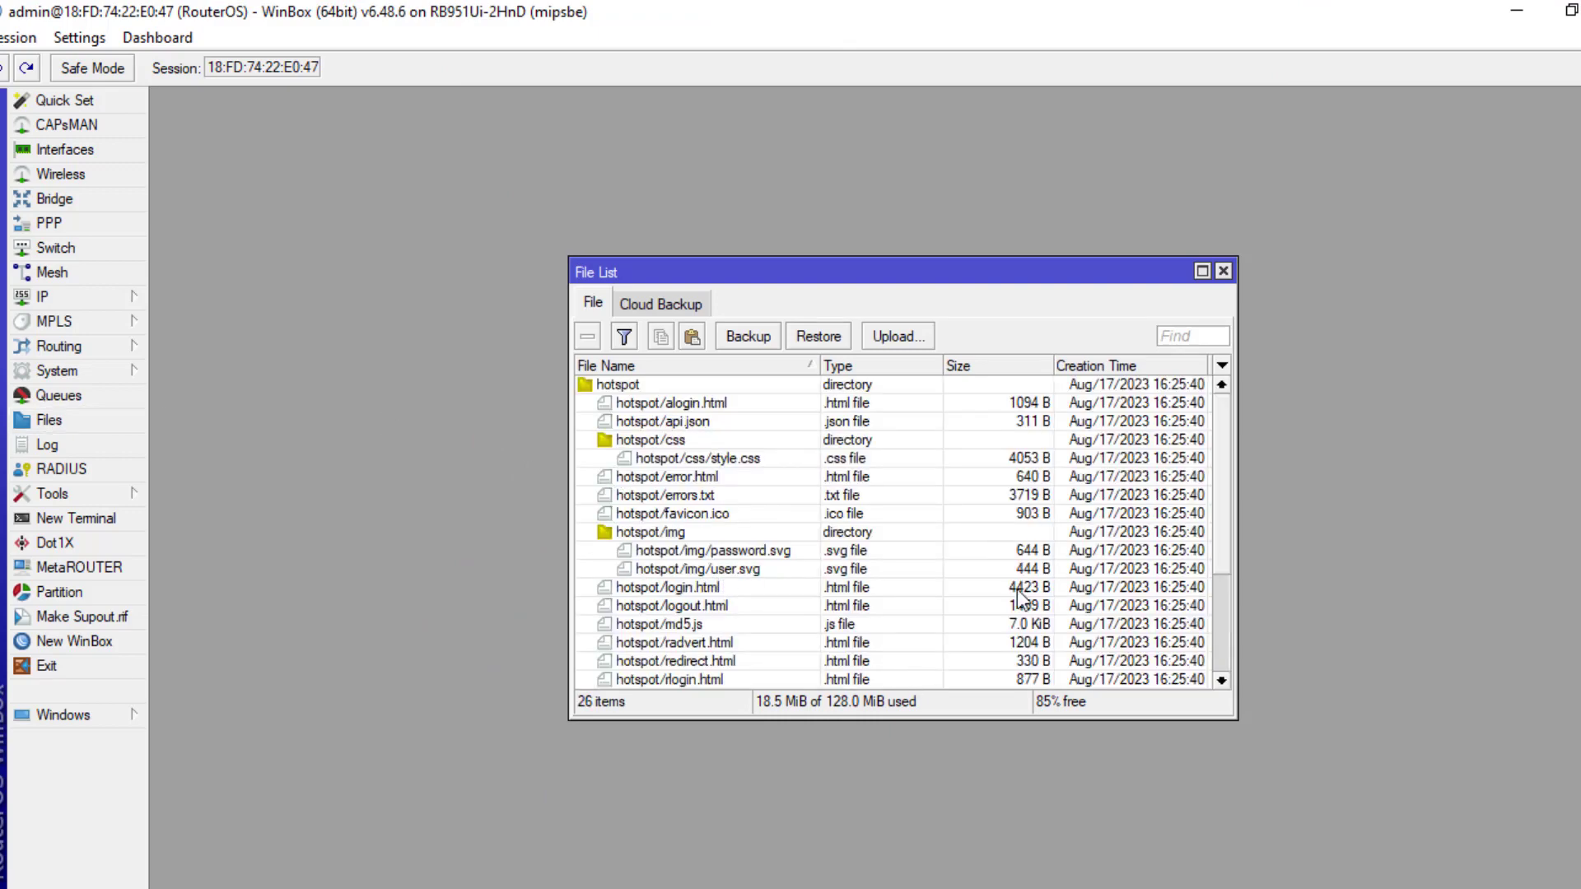
pyautogui.moveTo(1221, 481); pyautogui.dragTo(1209, 343)
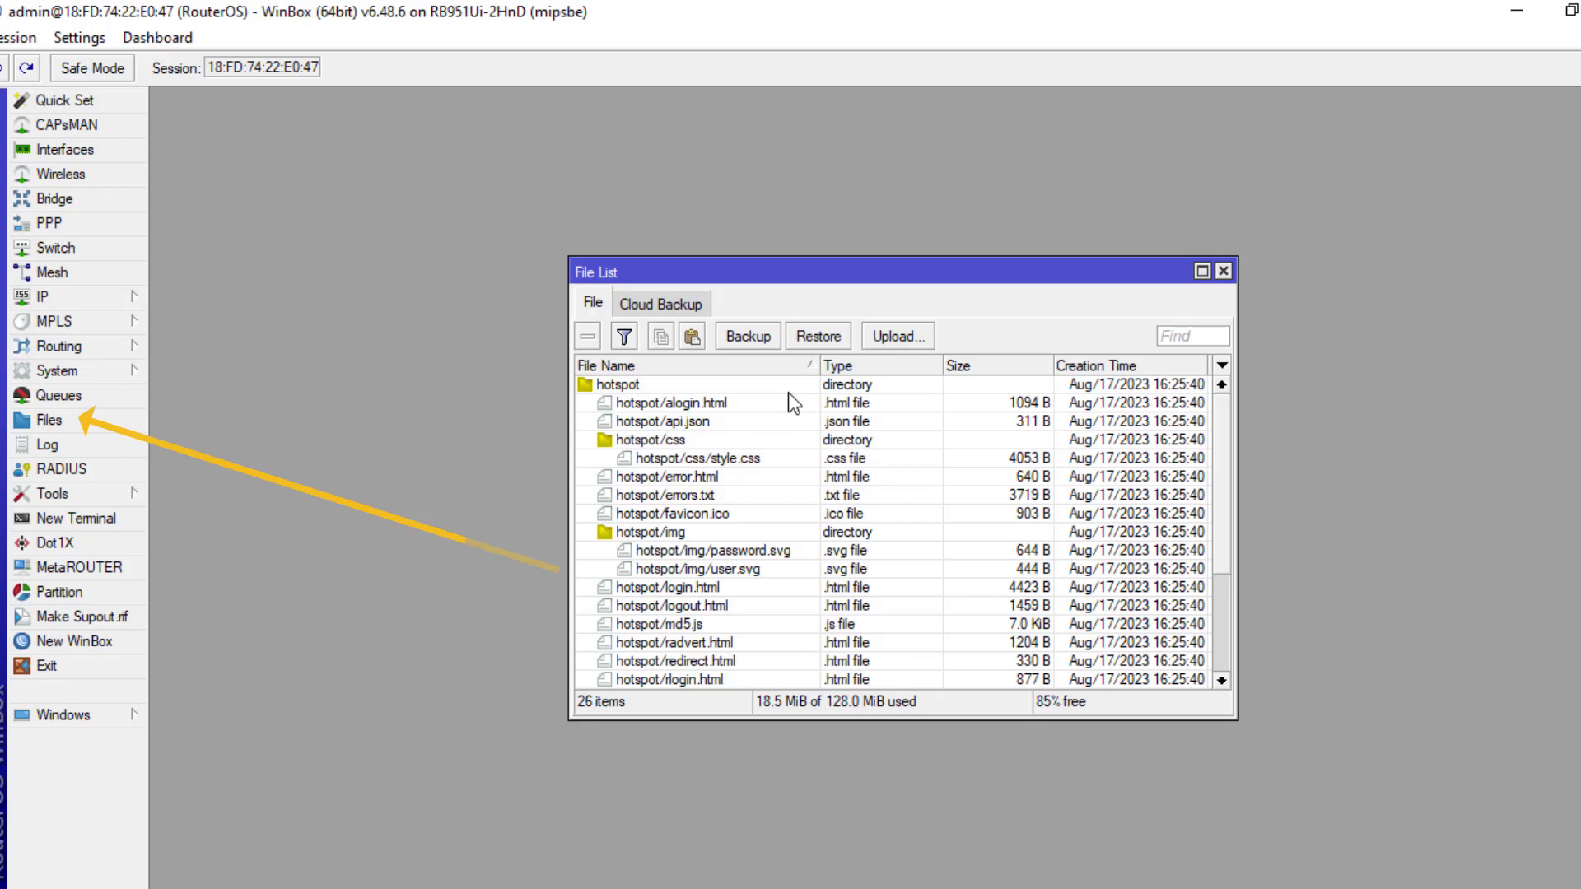
pyautogui.hotkey('ctrl', 'a')
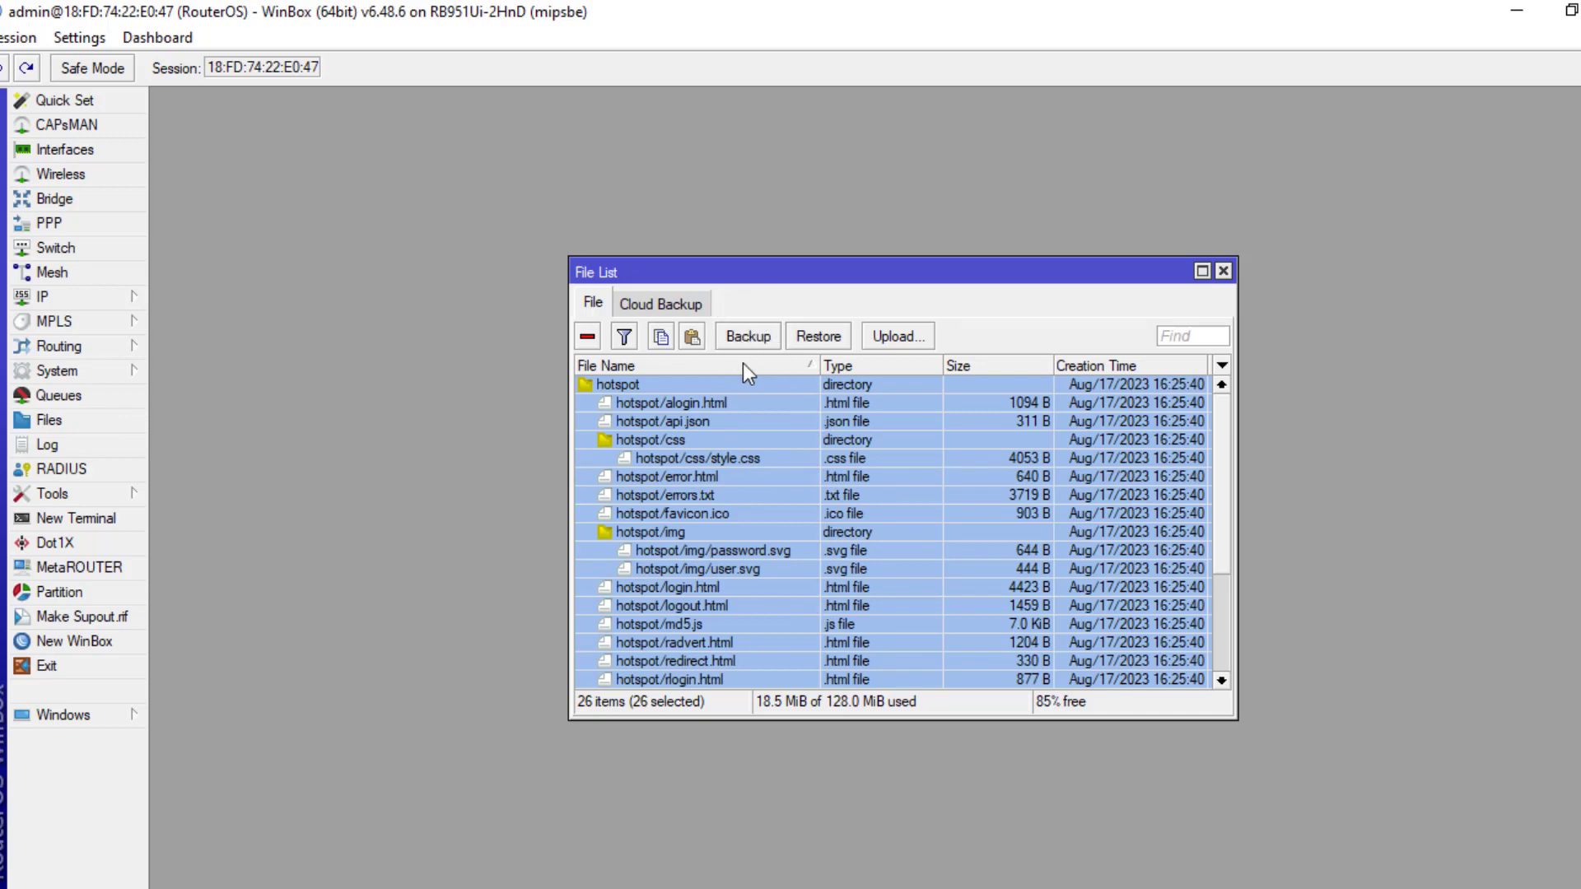
pyautogui.click(775, 332)
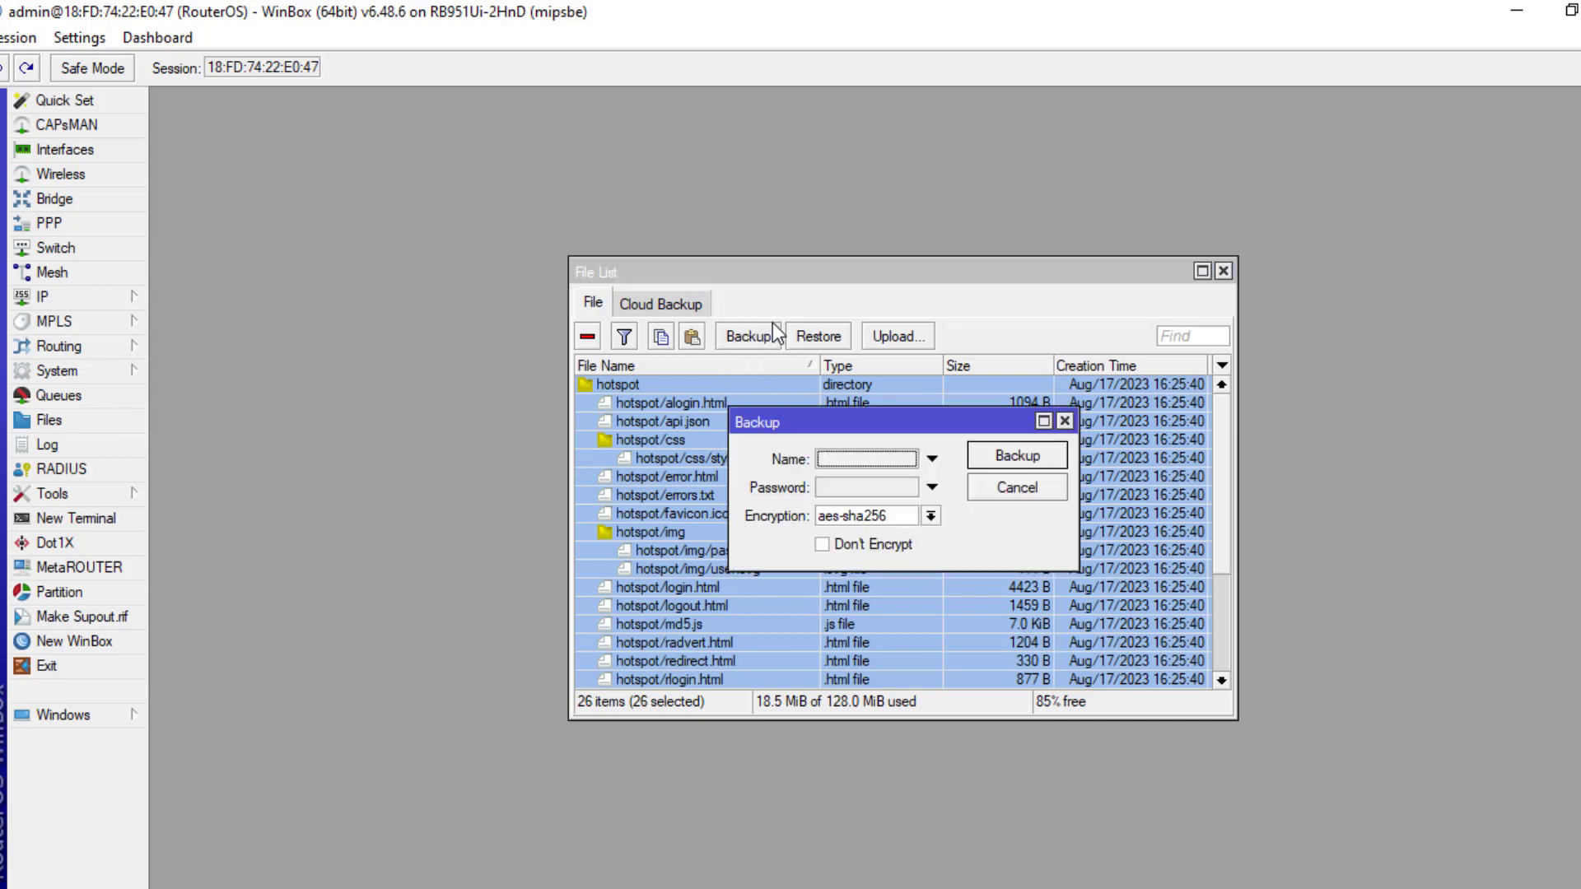
pyautogui.click(866, 459)
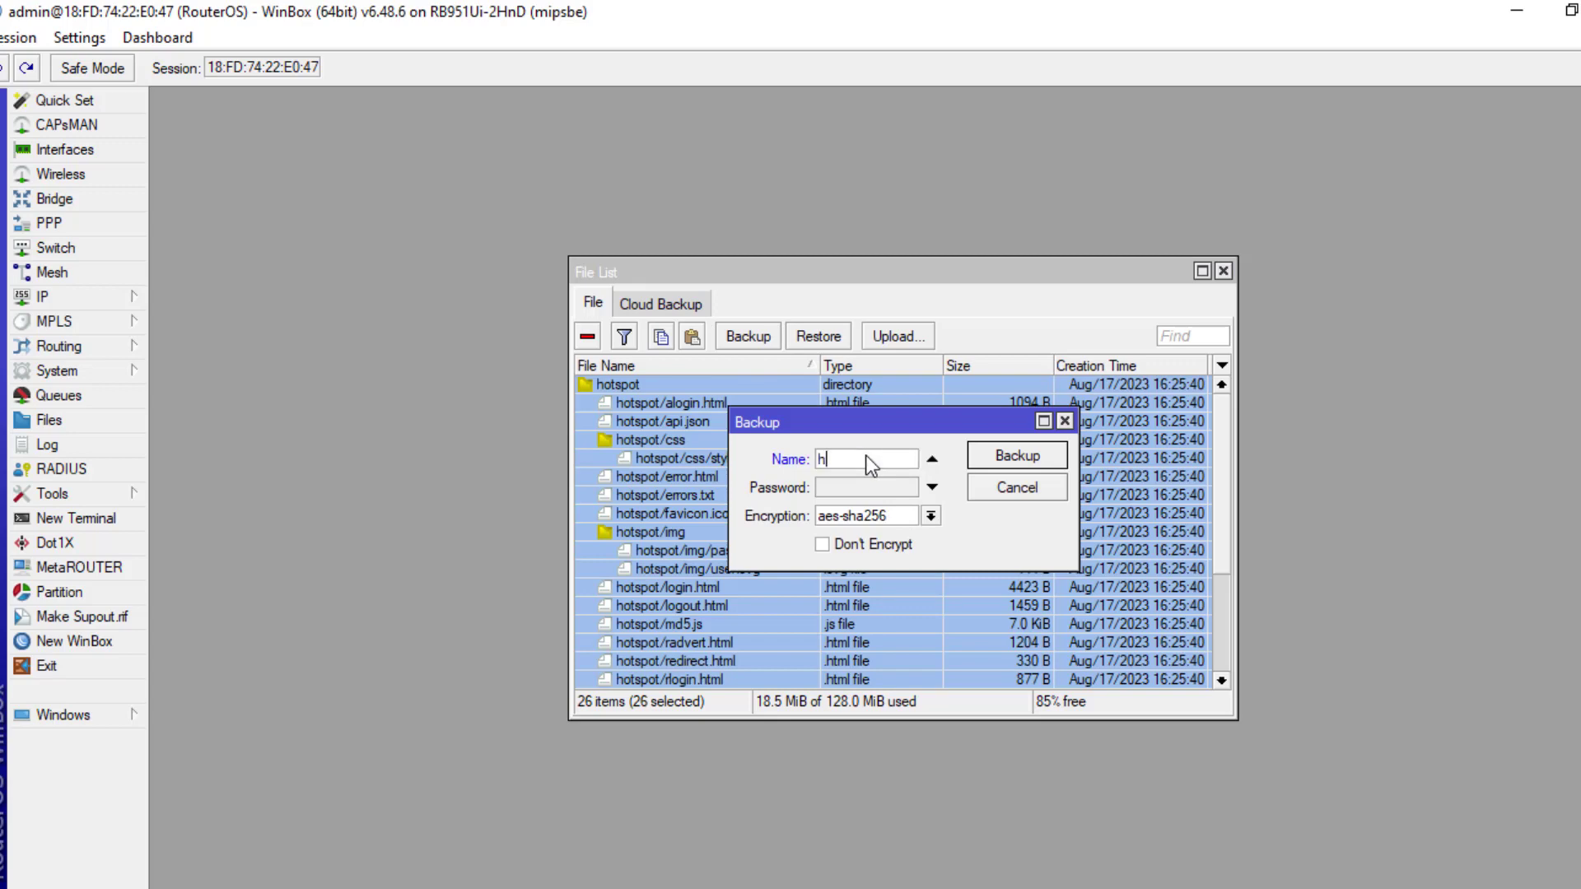
pyautogui.write('heurelinux')
pyautogui.click(826, 547)
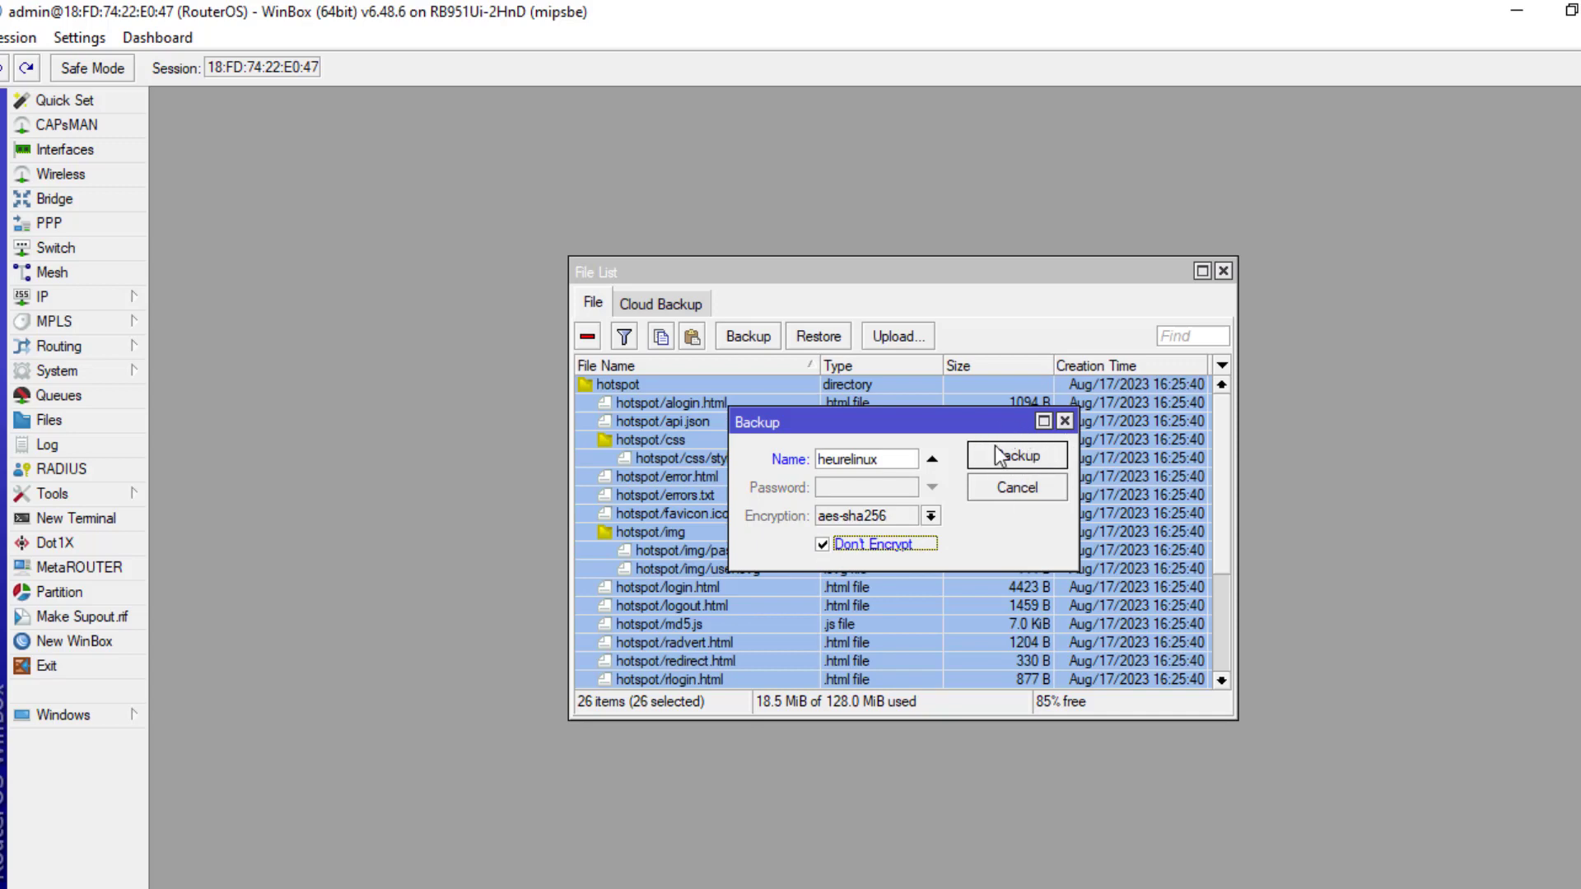
pyautogui.click(1045, 455)
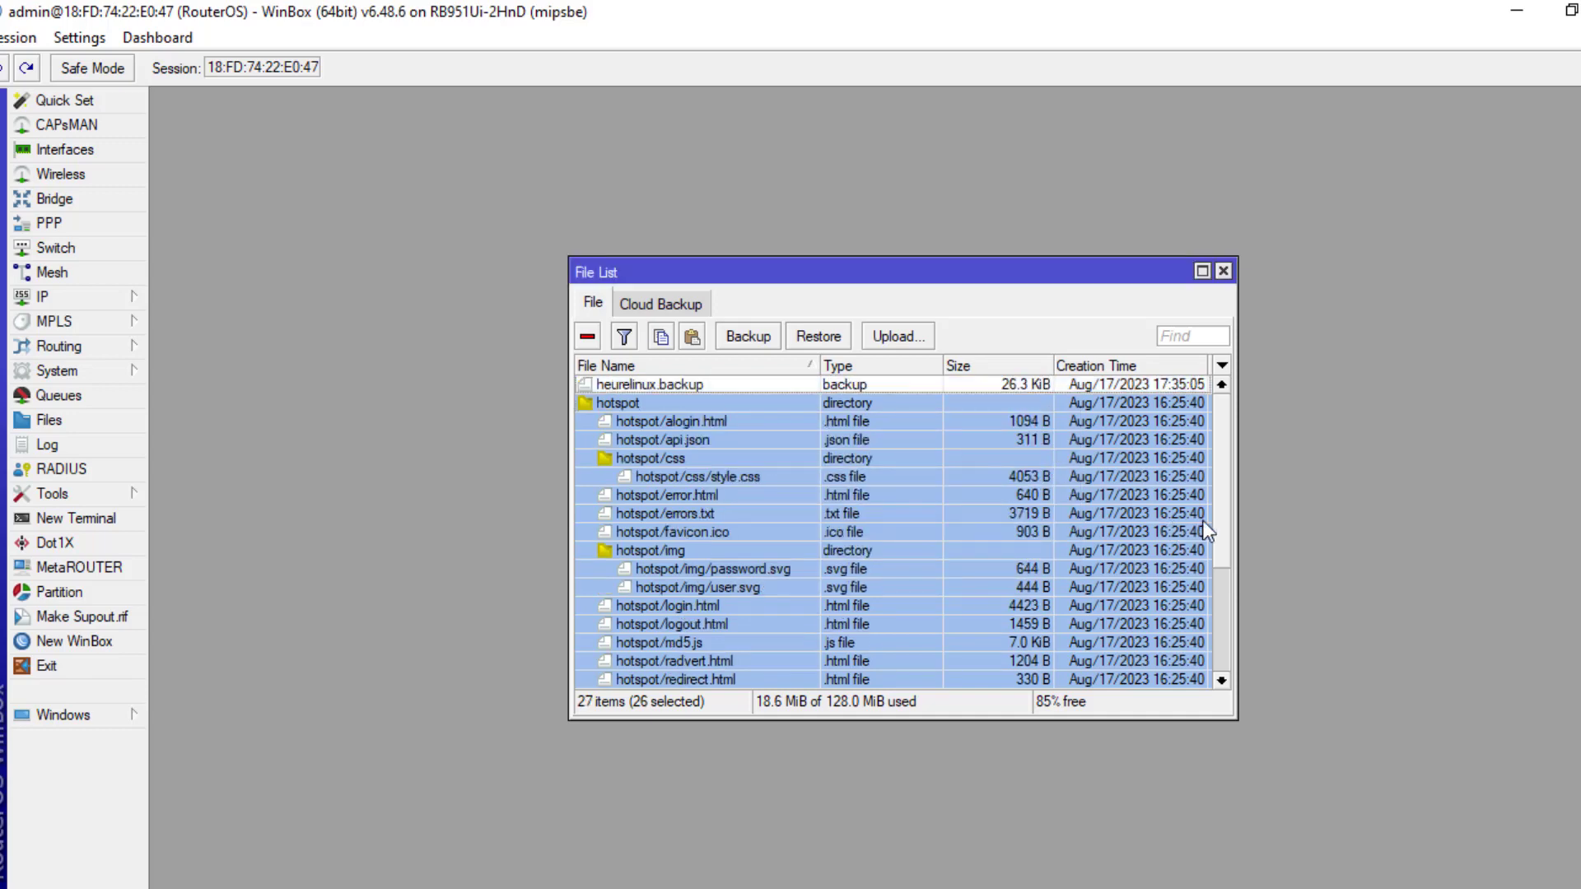
# Download heurelinux.backup from the router to the Bureau folder on the computer
pyautogui.click(887, 383)
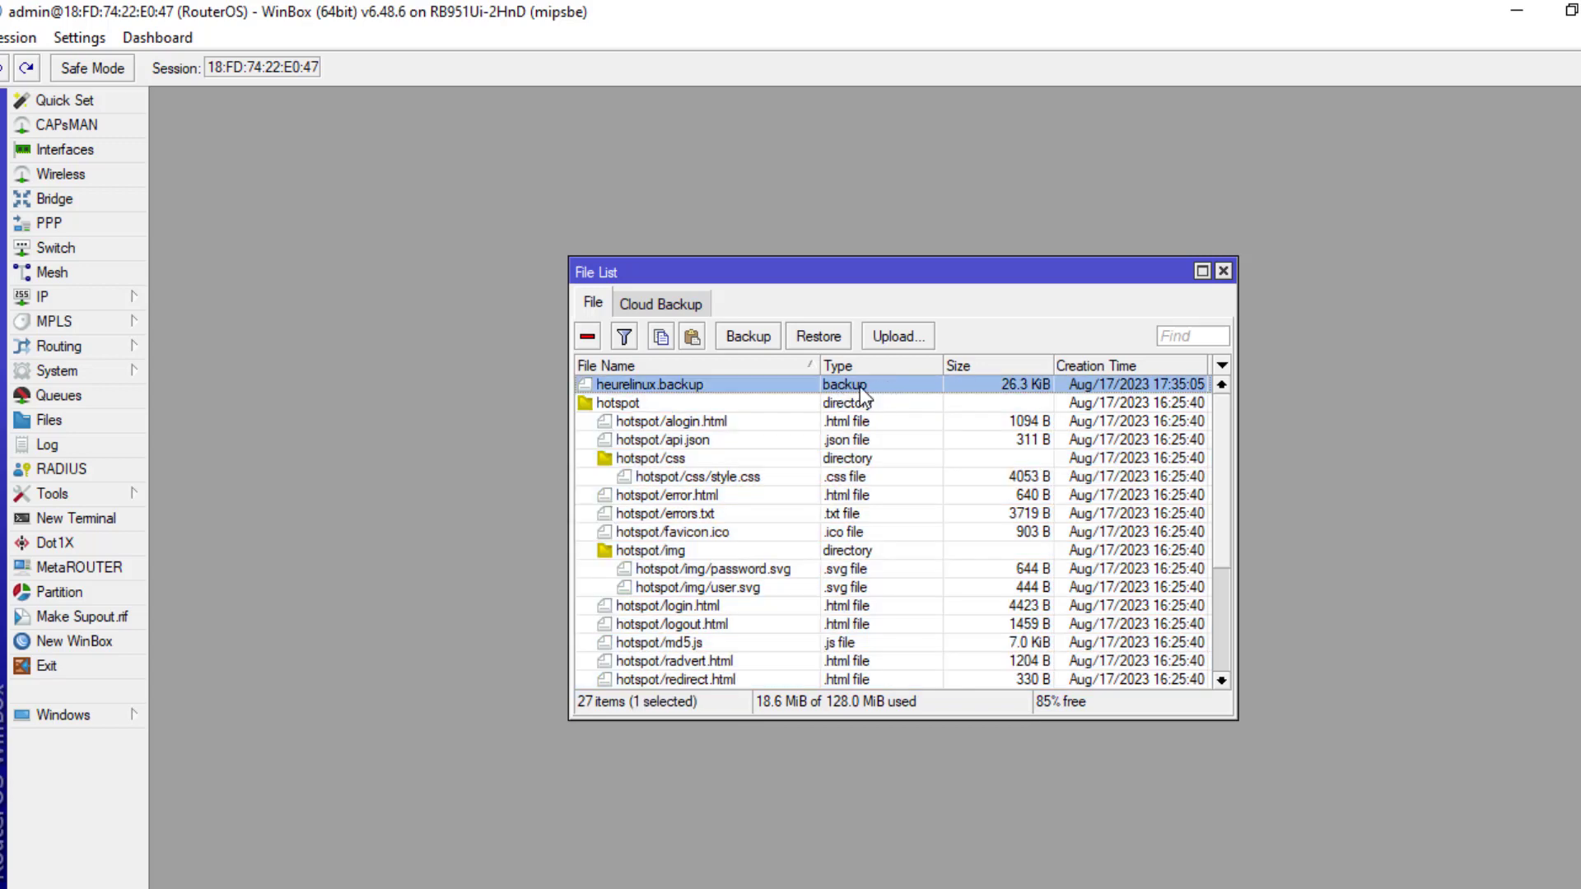
pyautogui.rightClick(876, 386)
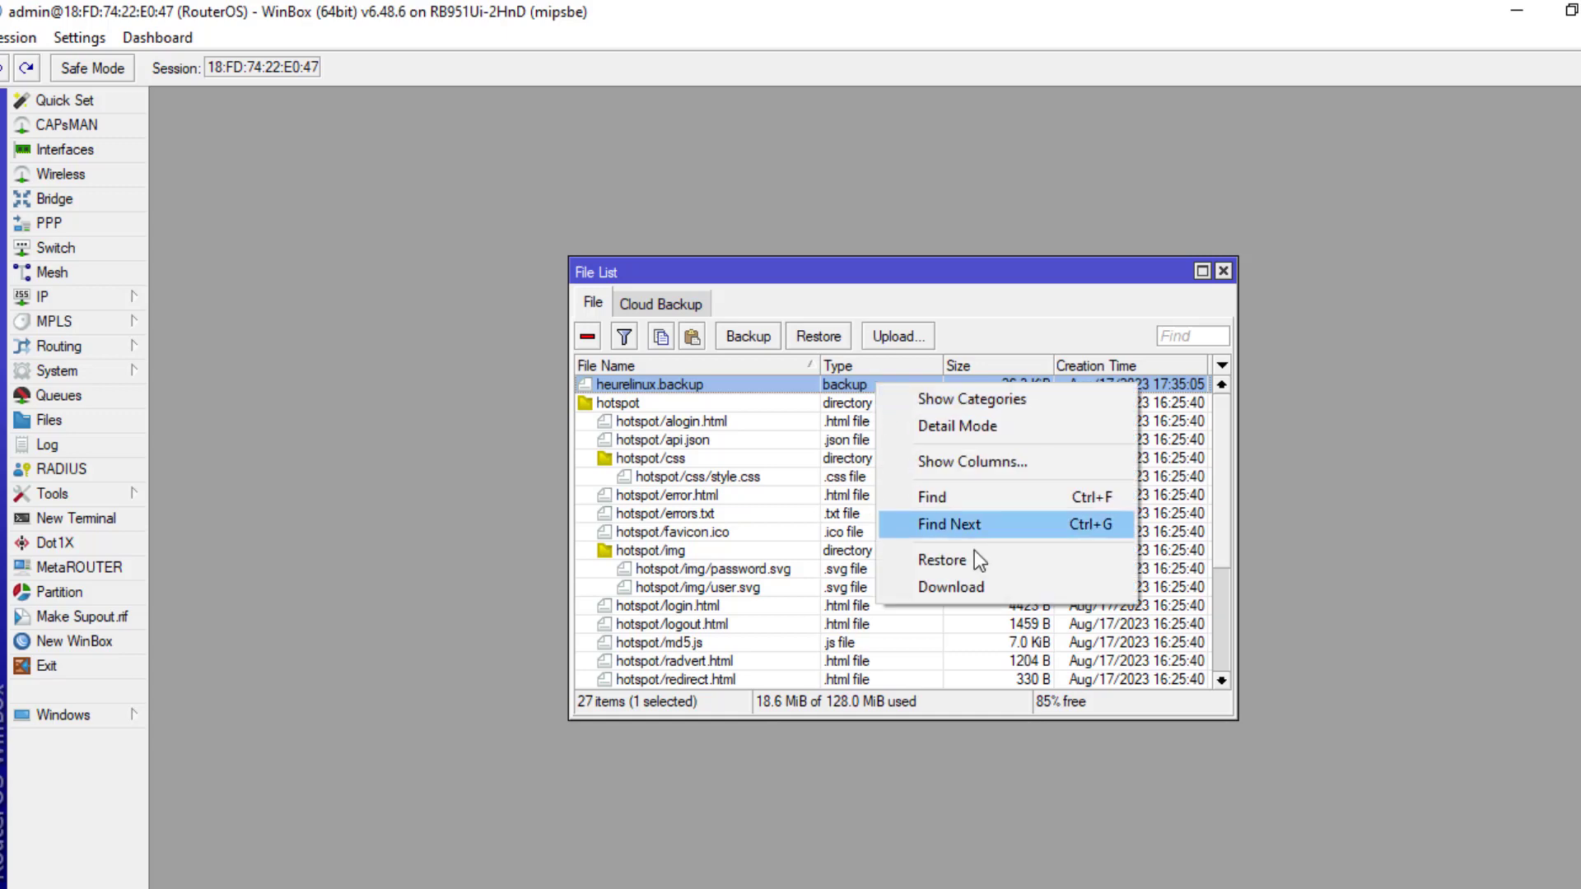
pyautogui.click(994, 585)
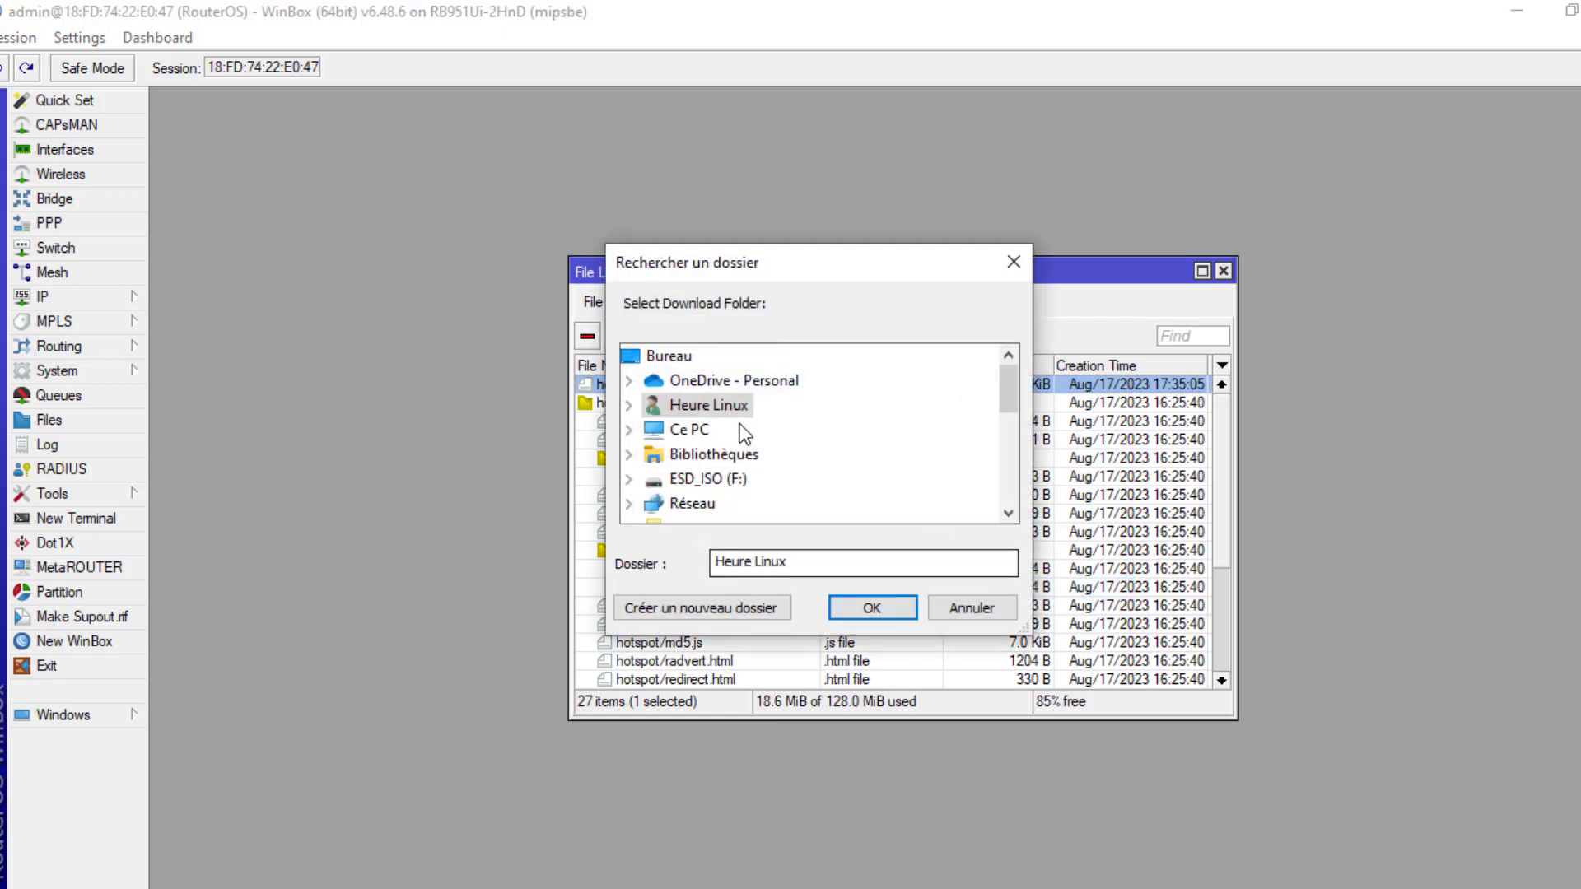
pyautogui.click(672, 359)
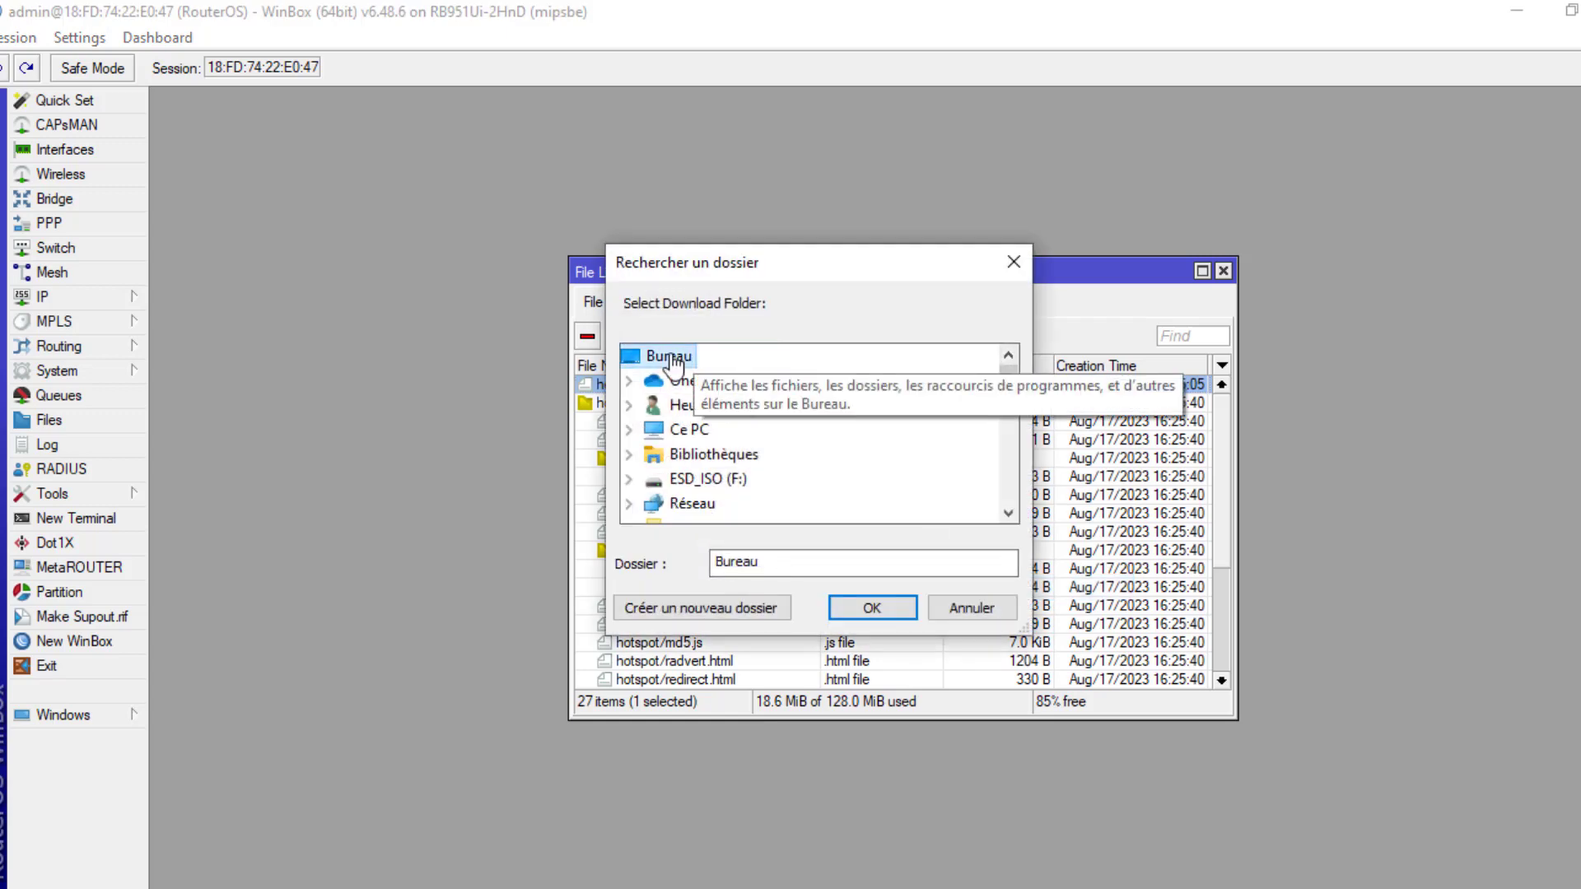
pyautogui.click(891, 606)
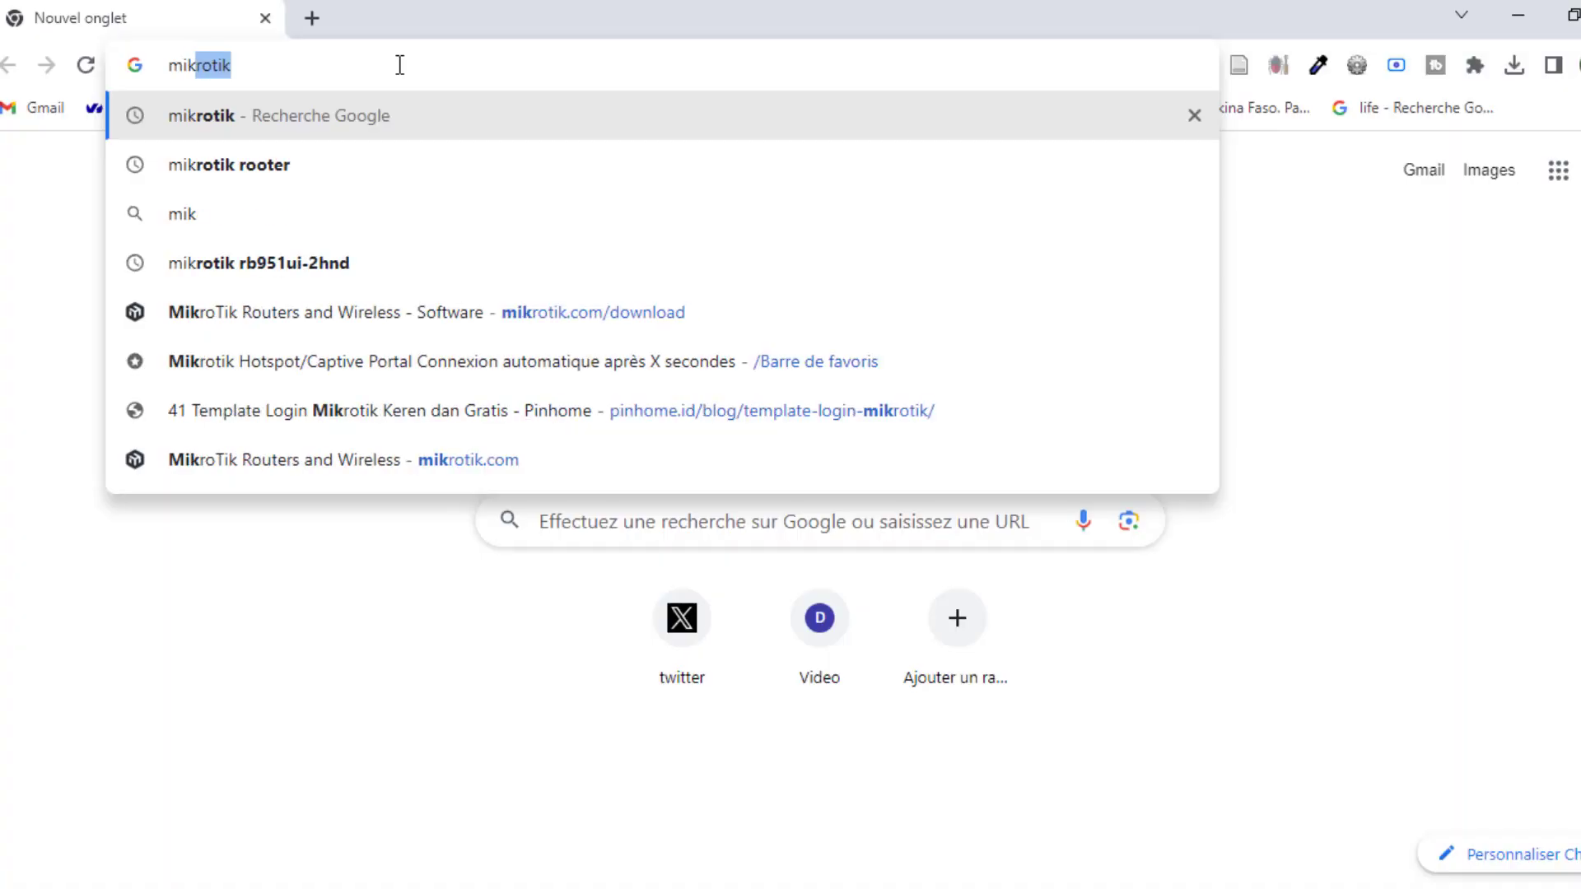
# Switch to Chrome, search Google for mikrotik and open the Software downloads page on mikrotik.com
pyautogui.write('rot')
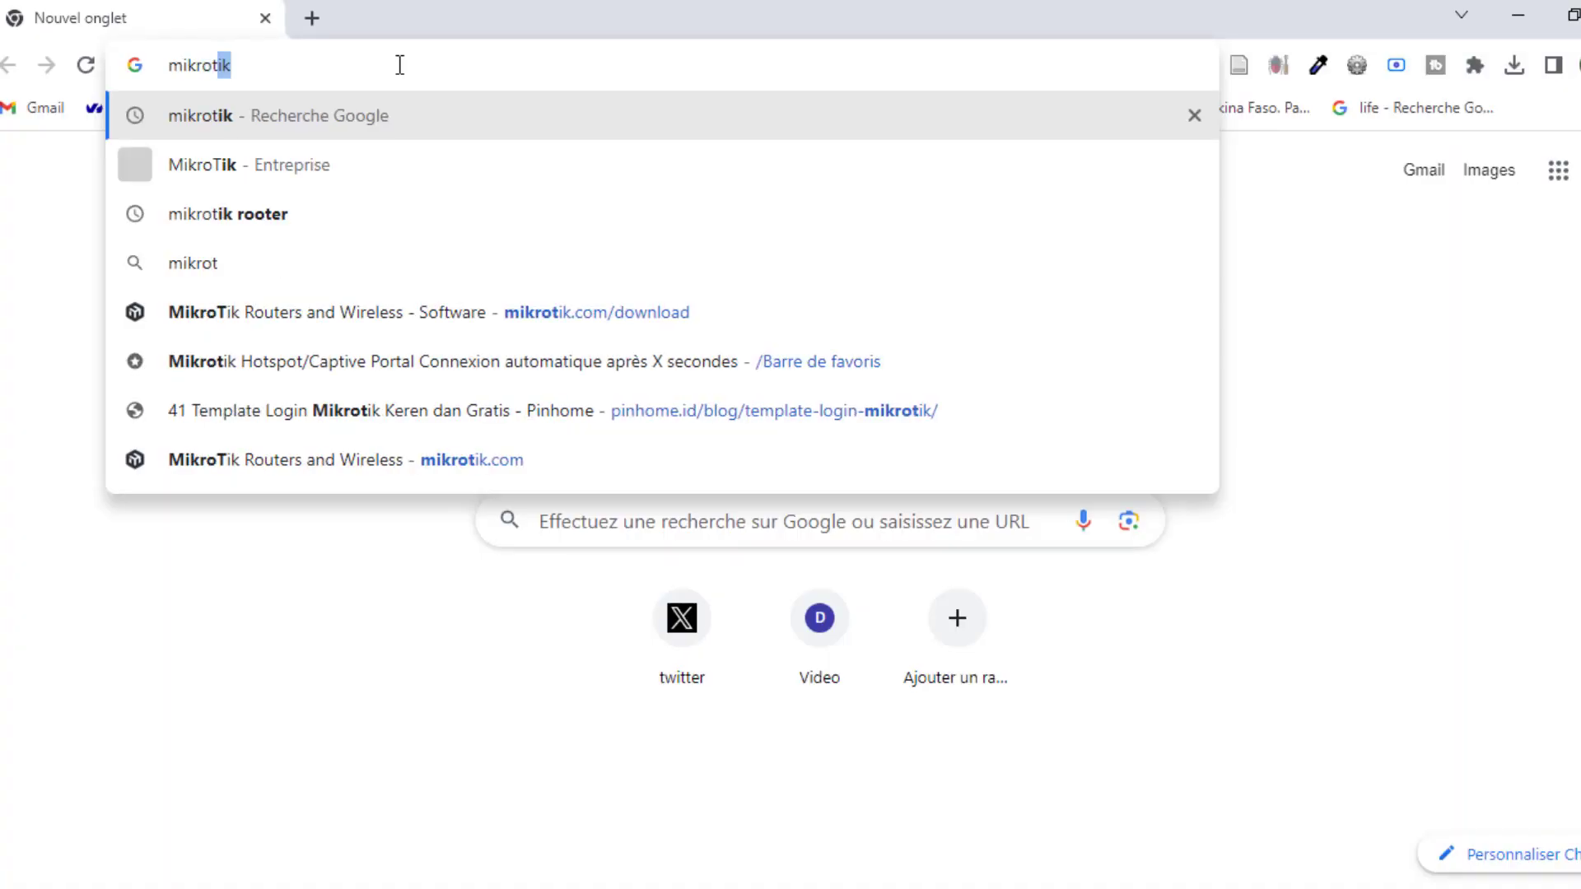
pyautogui.write('ik')
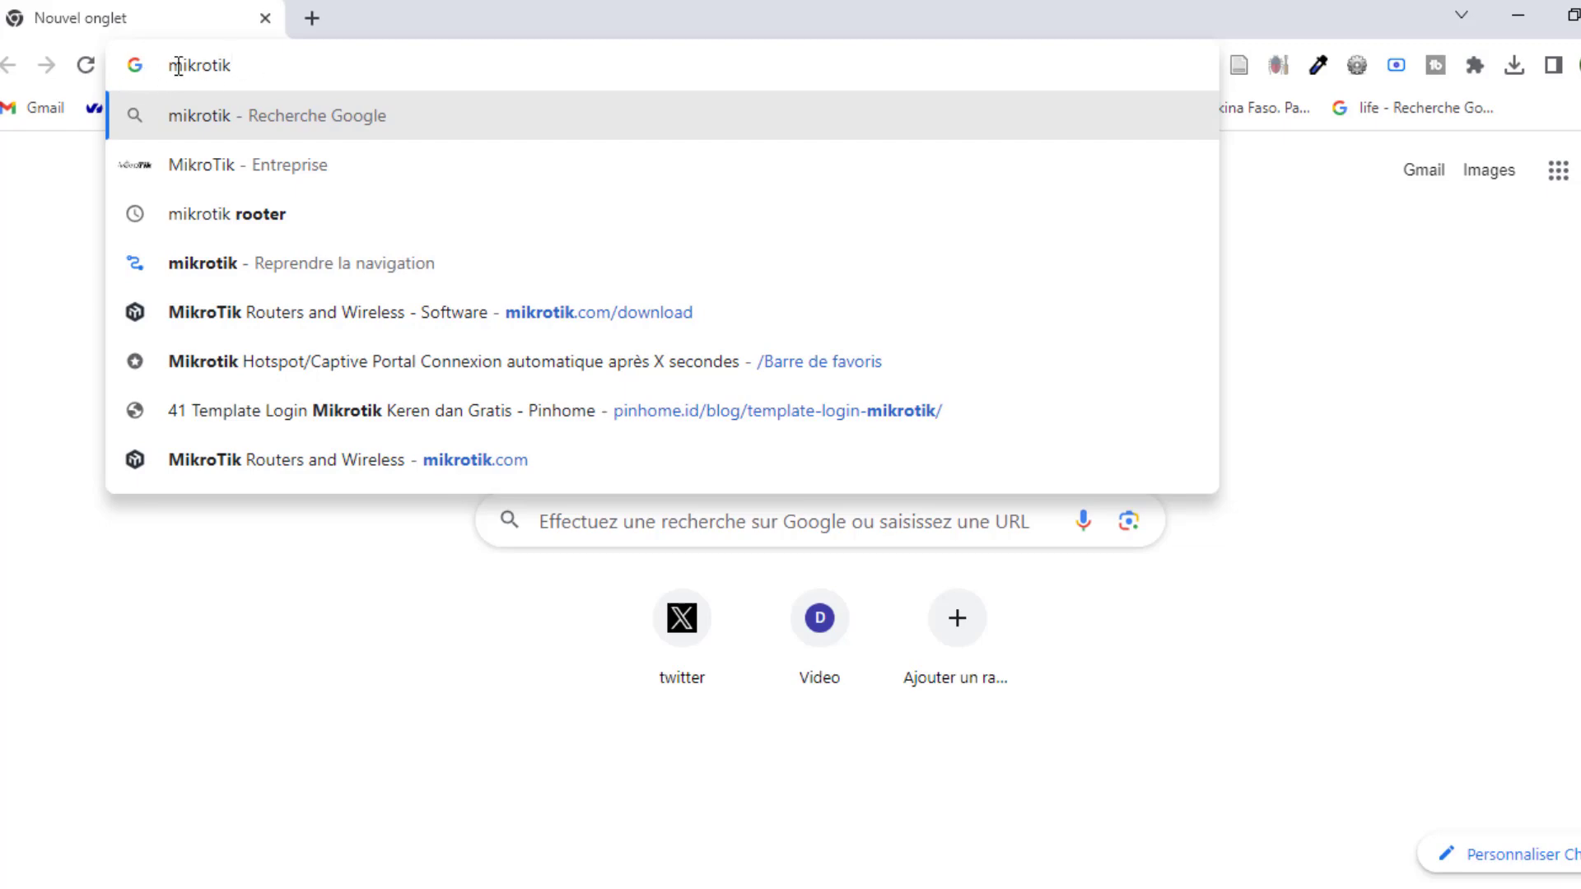
pyautogui.press('Return')
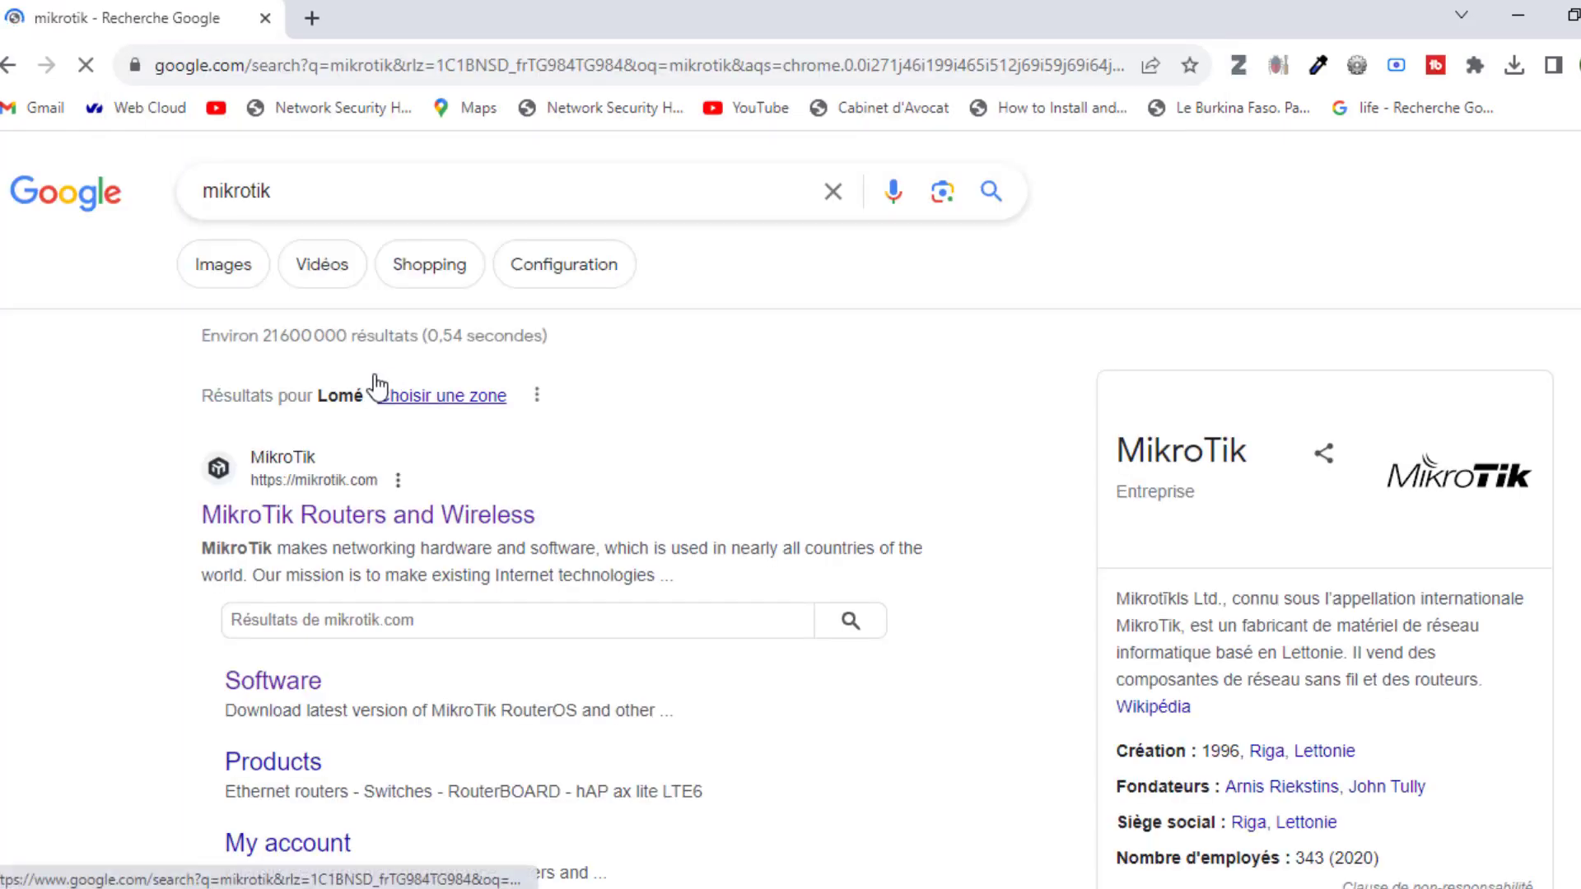
pyautogui.click(328, 516)
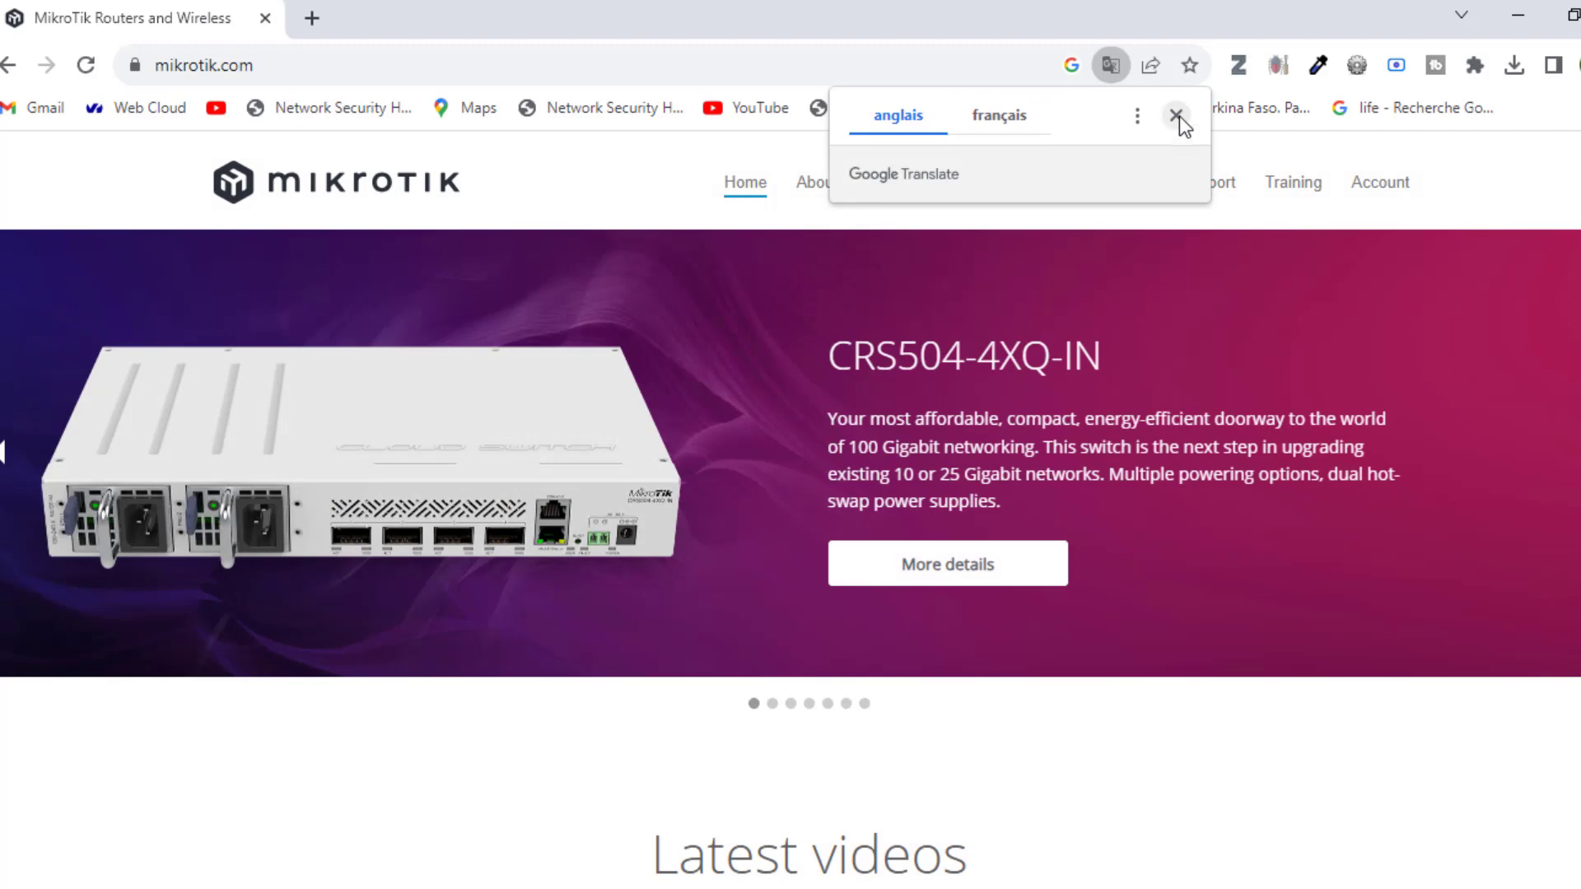
pyautogui.click(1176, 115)
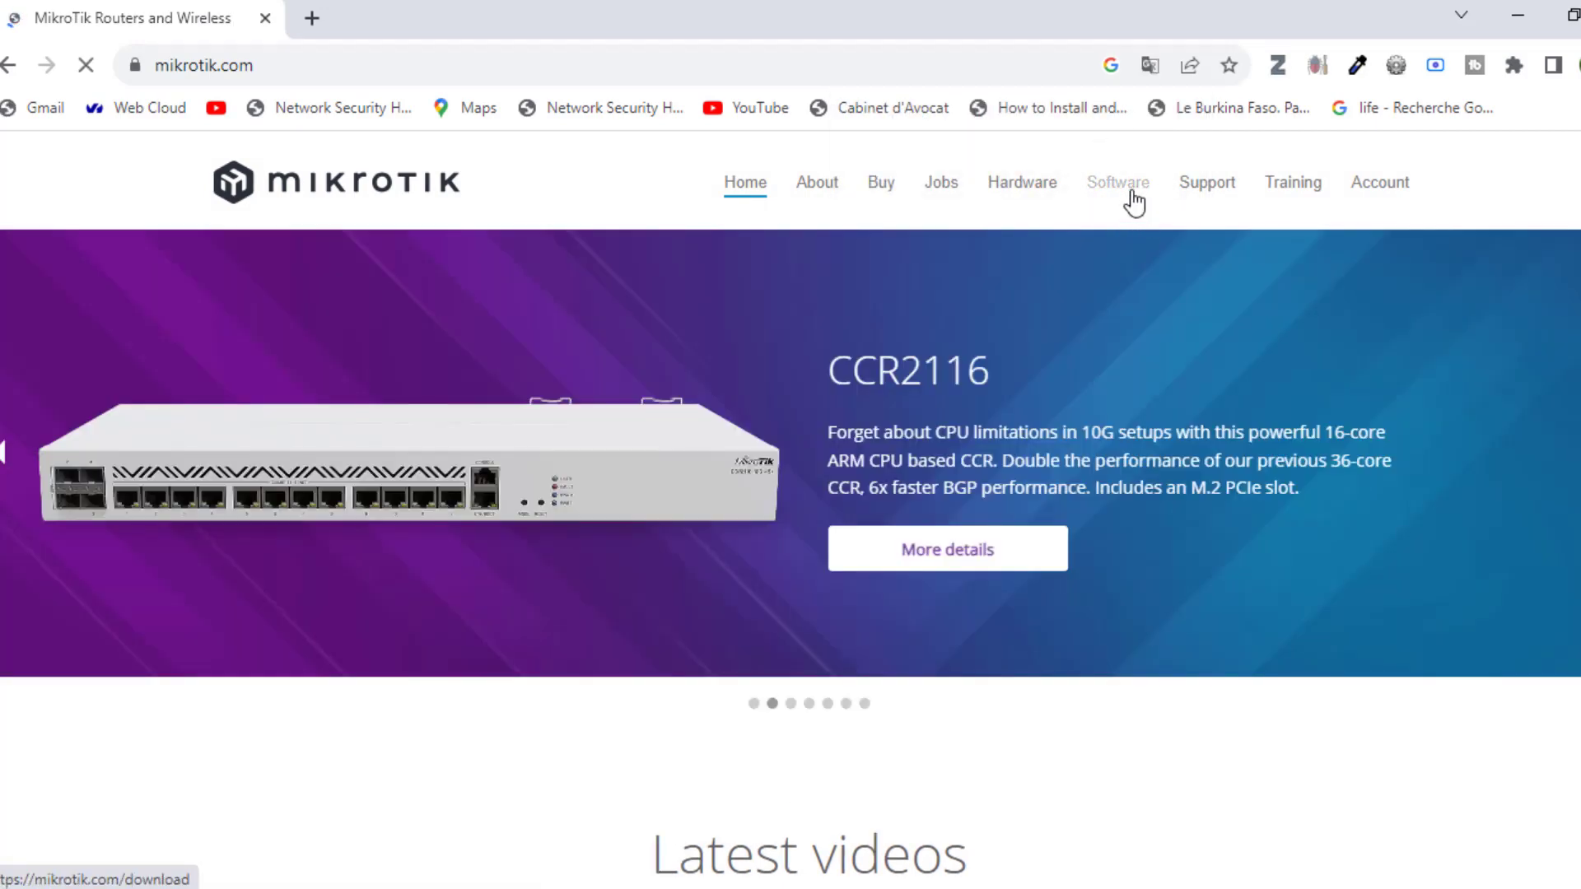
pyautogui.click(1134, 201)
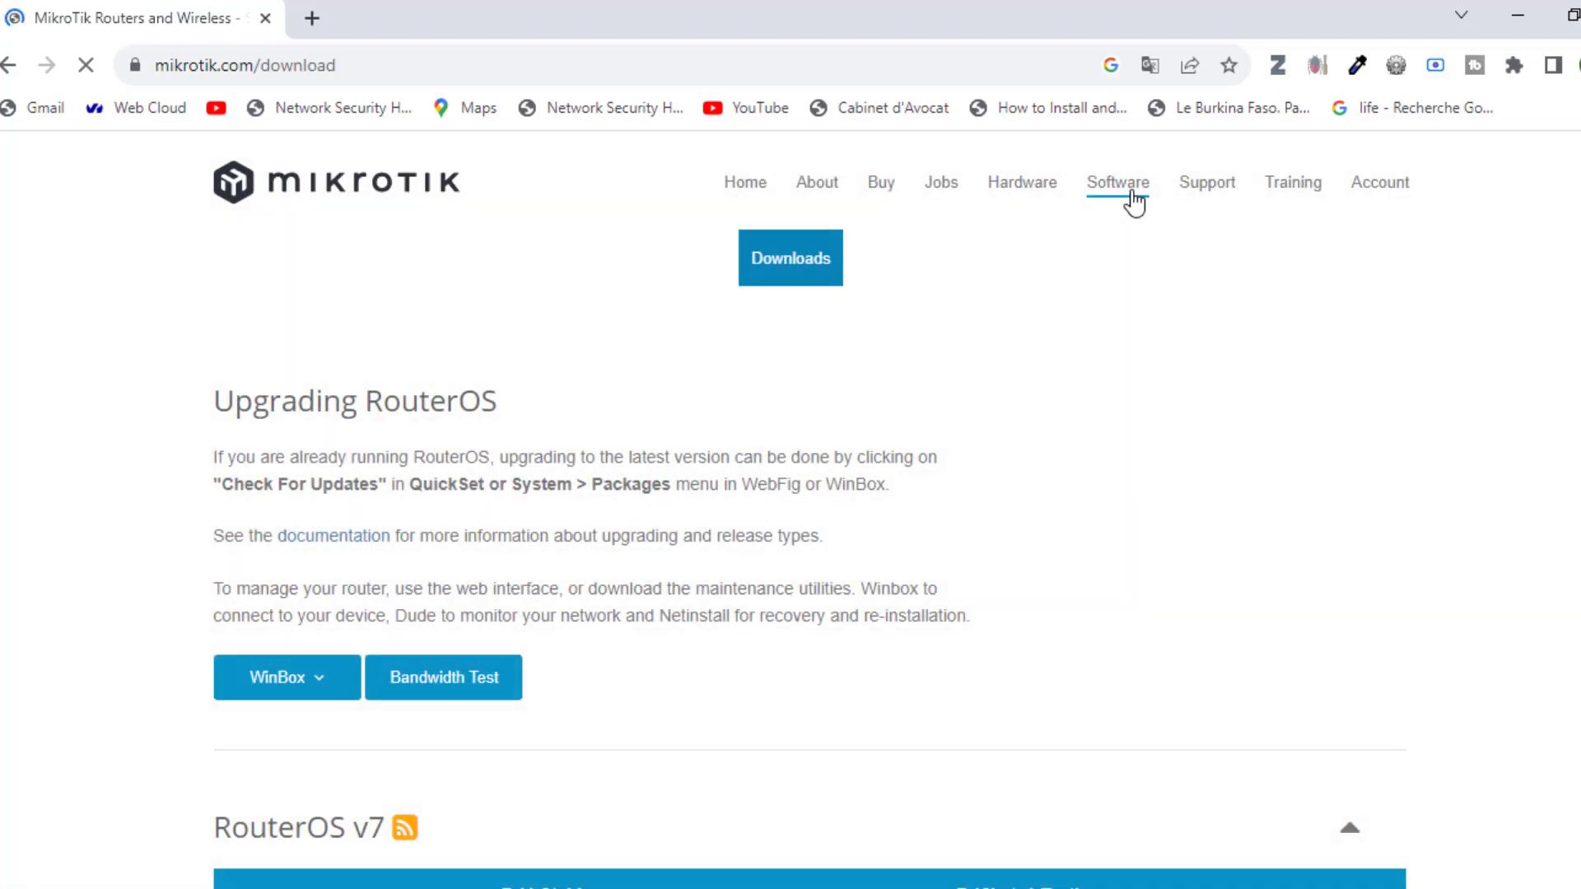
# Expand the RouterOS v6 section on the MikroTik downloads page
pyautogui.scroll(-7, 790, 576)
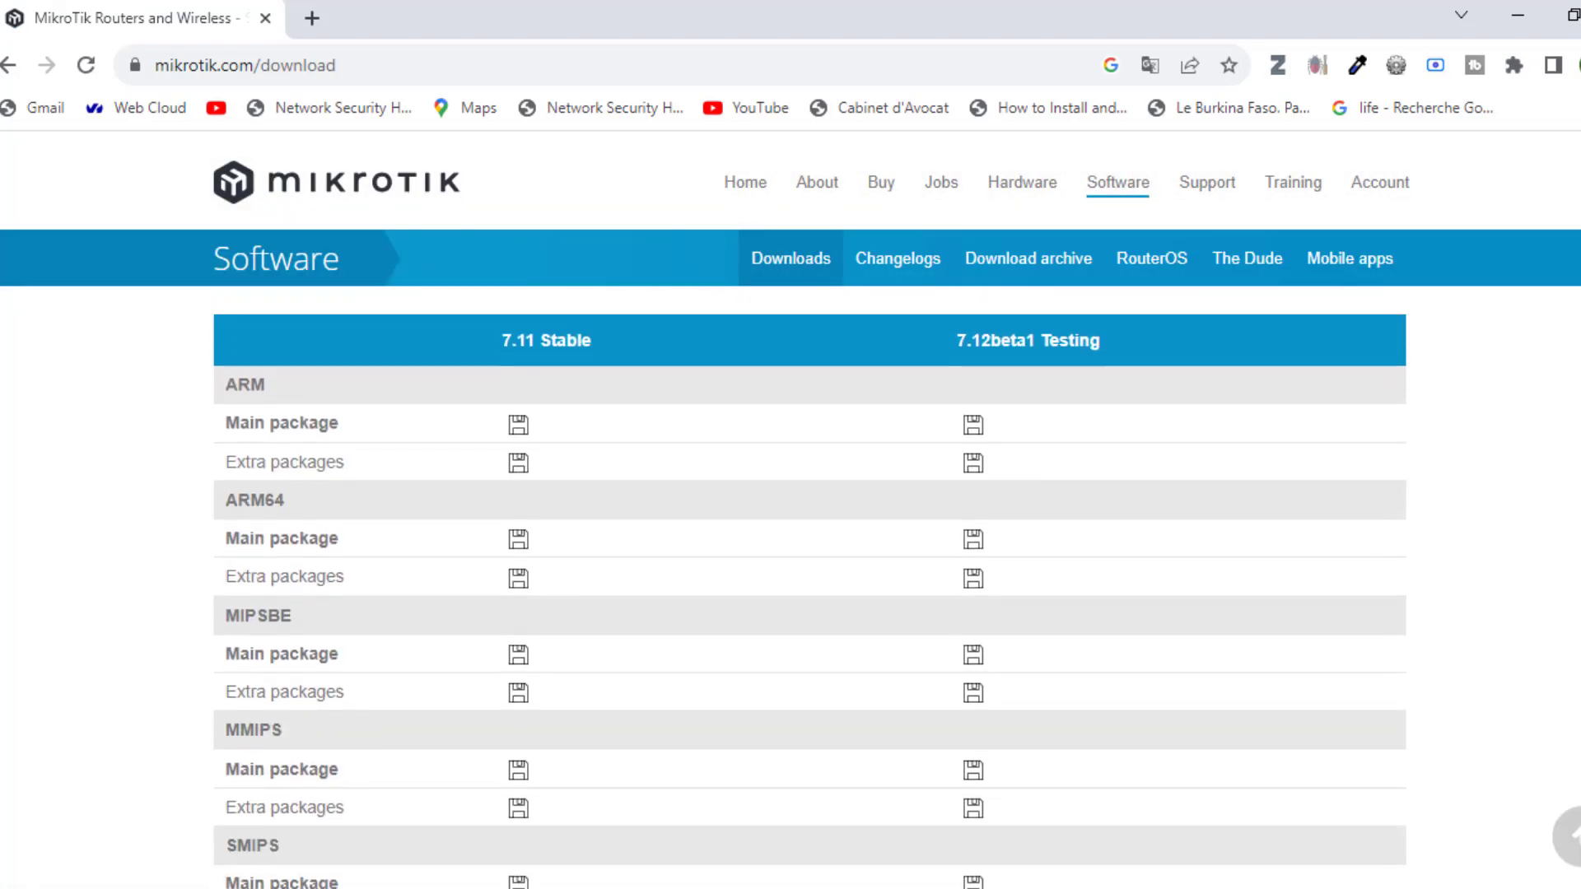
pyautogui.scroll(3, 790, 576)
pyautogui.scroll(-15, 791, 576)
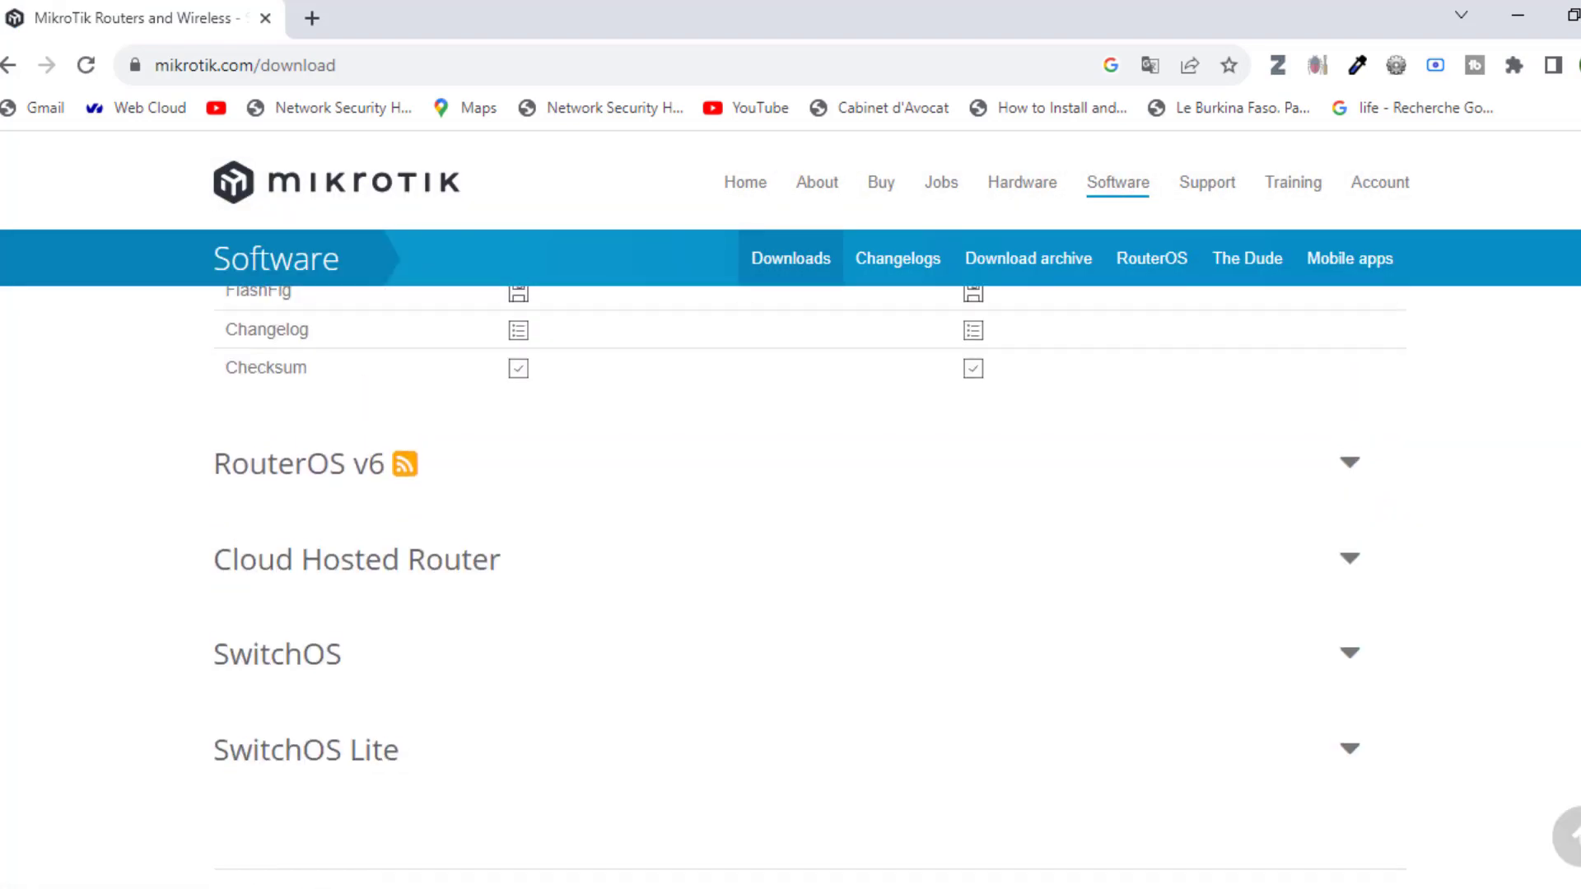
pyautogui.scroll(2, 1295, 642)
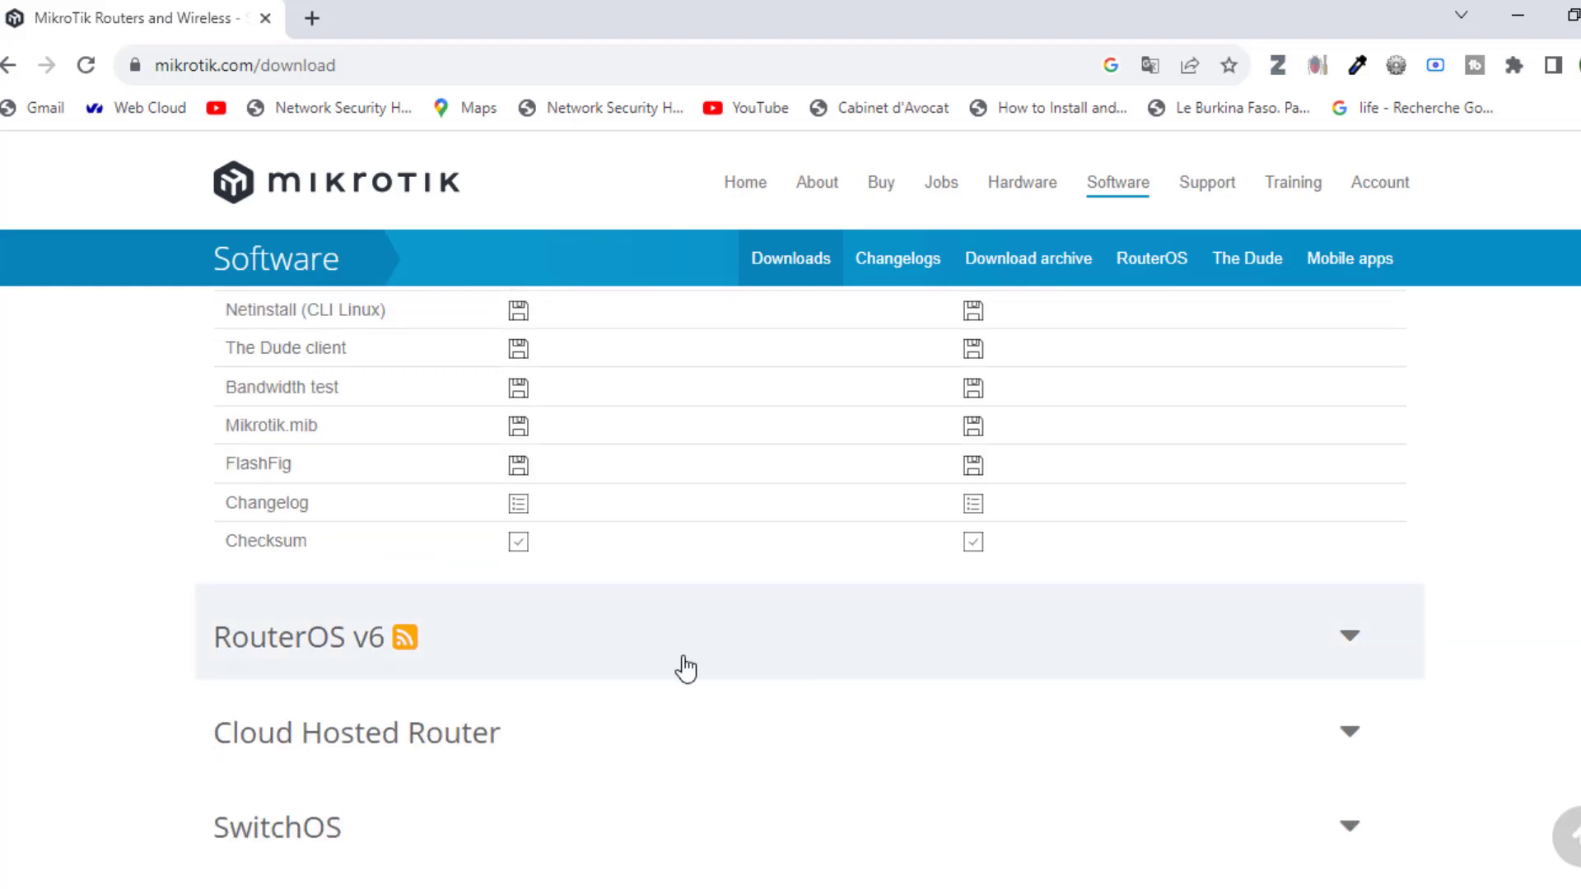
pyautogui.click(759, 657)
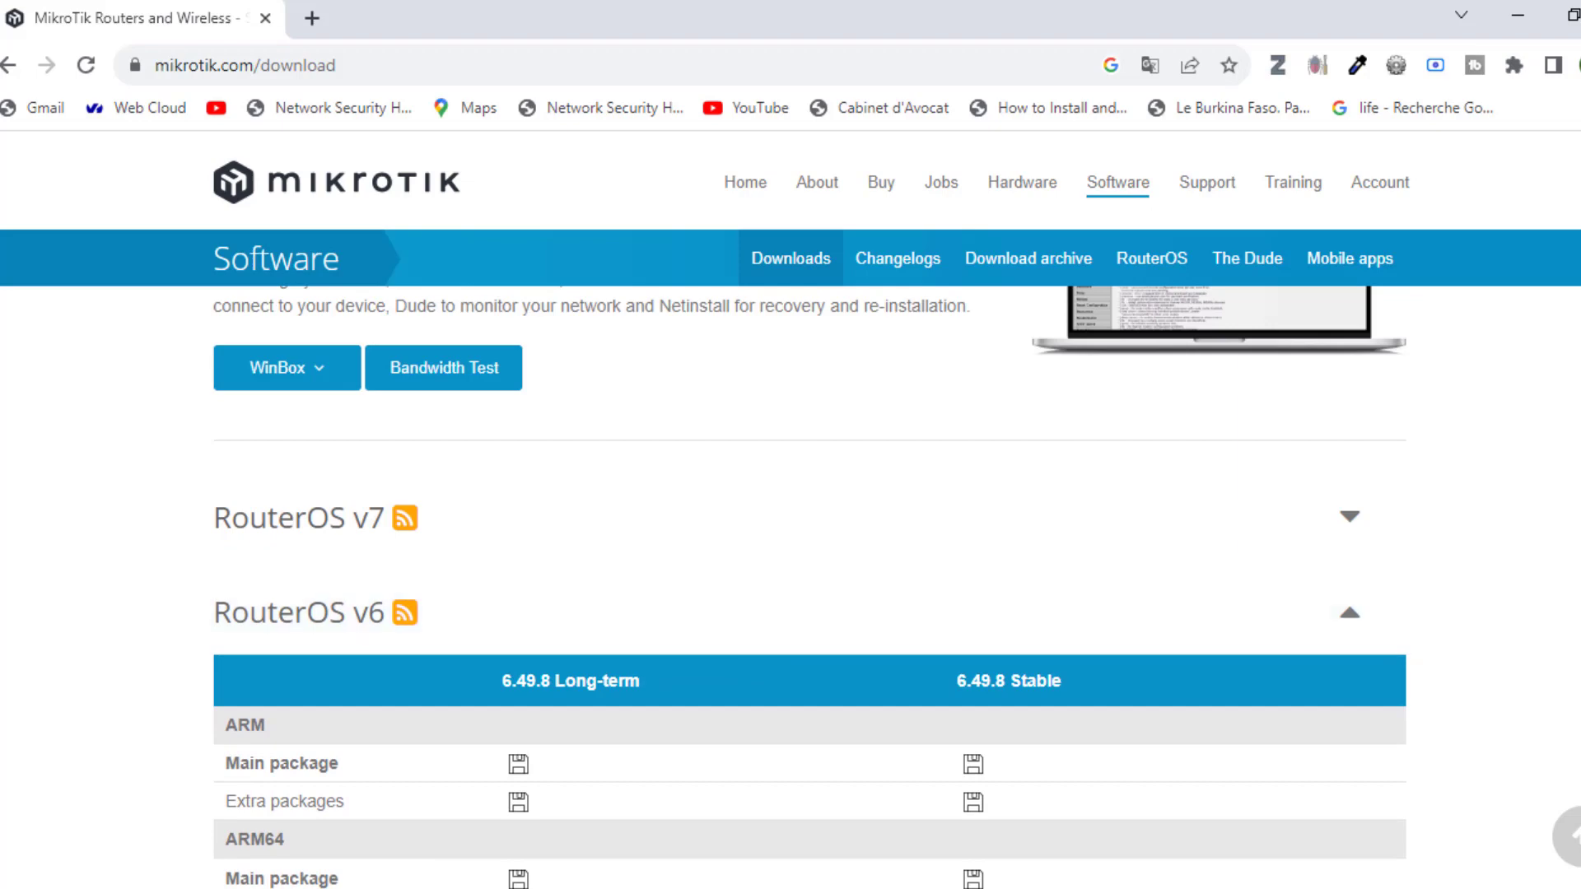
# Download the 6.49.8 Long-term main package for MIPSBE, saving it as routeros-mipsbe-6.49.8.npk in Téléchargements
pyautogui.scroll(-4, 810, 576)
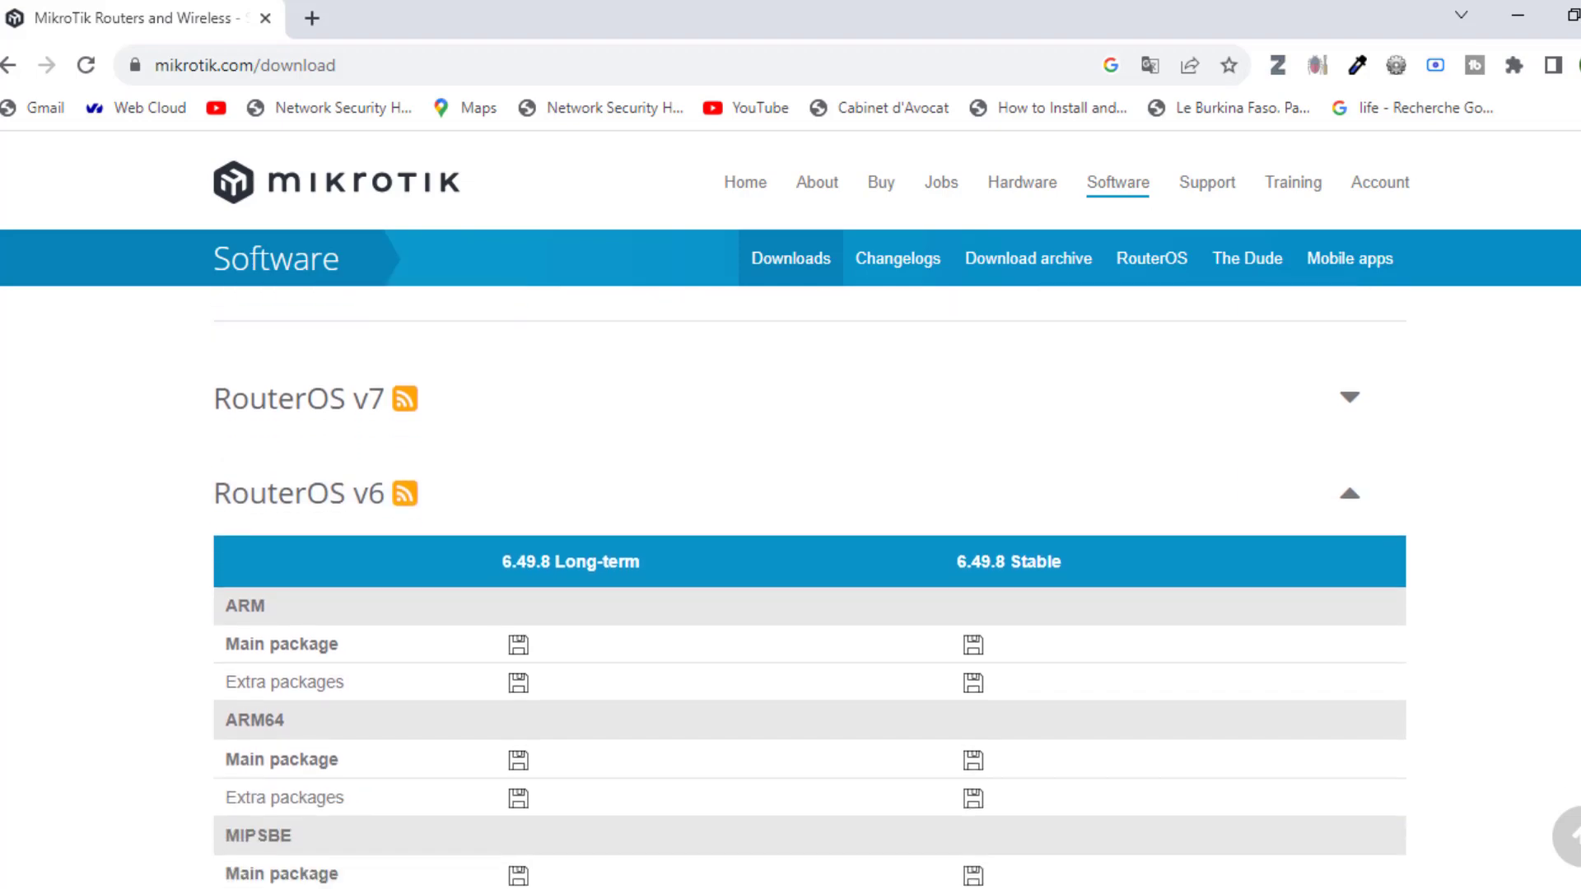
pyautogui.scroll(-1, 810, 577)
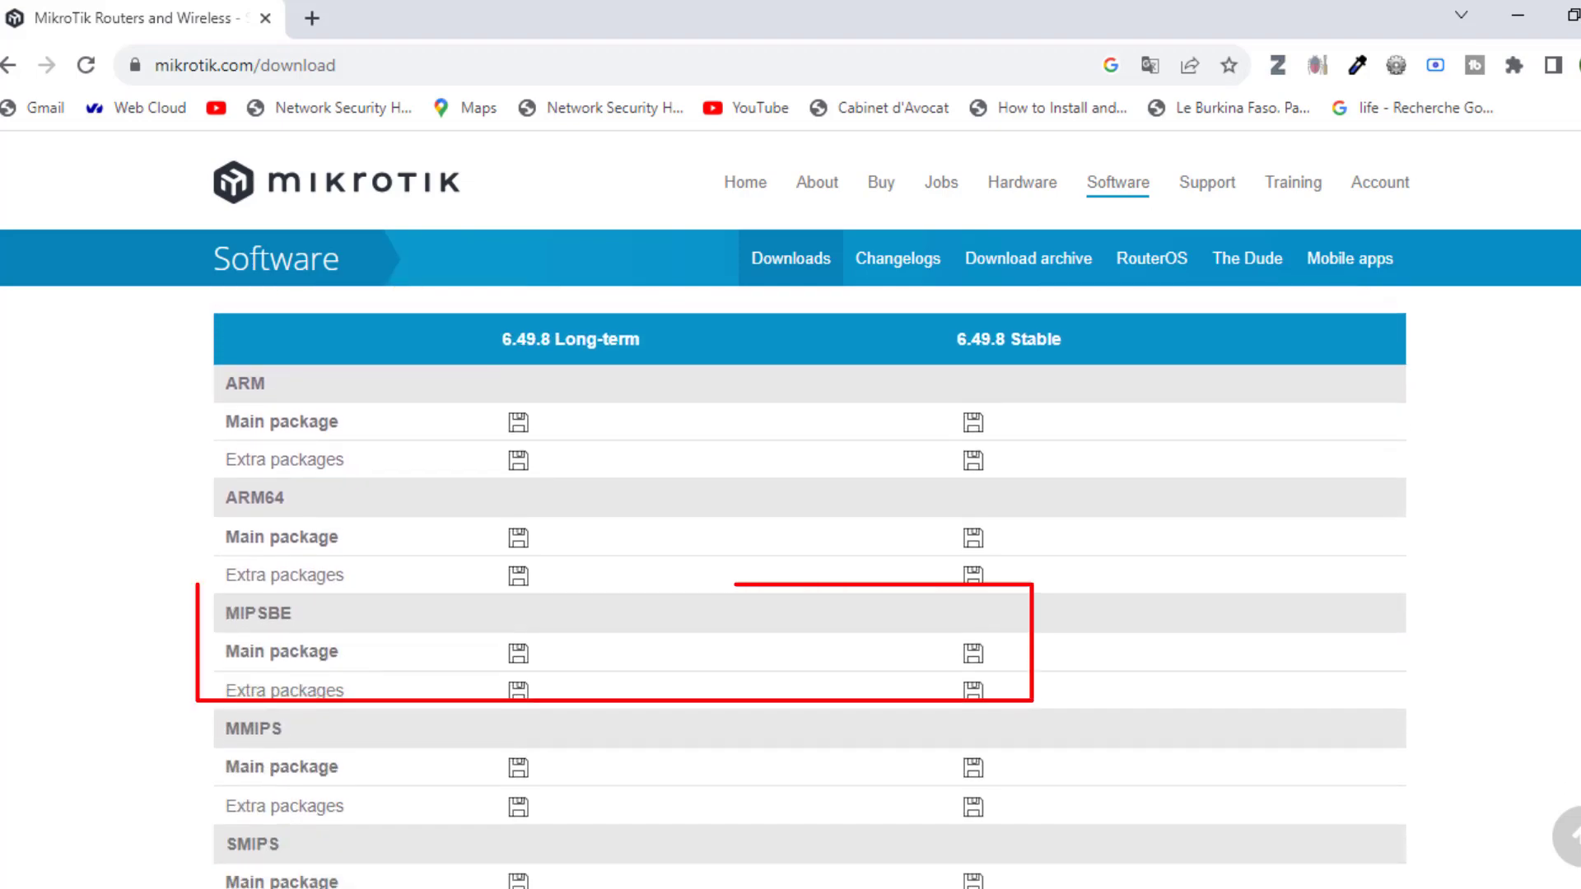
pyautogui.scroll(1, 810, 576)
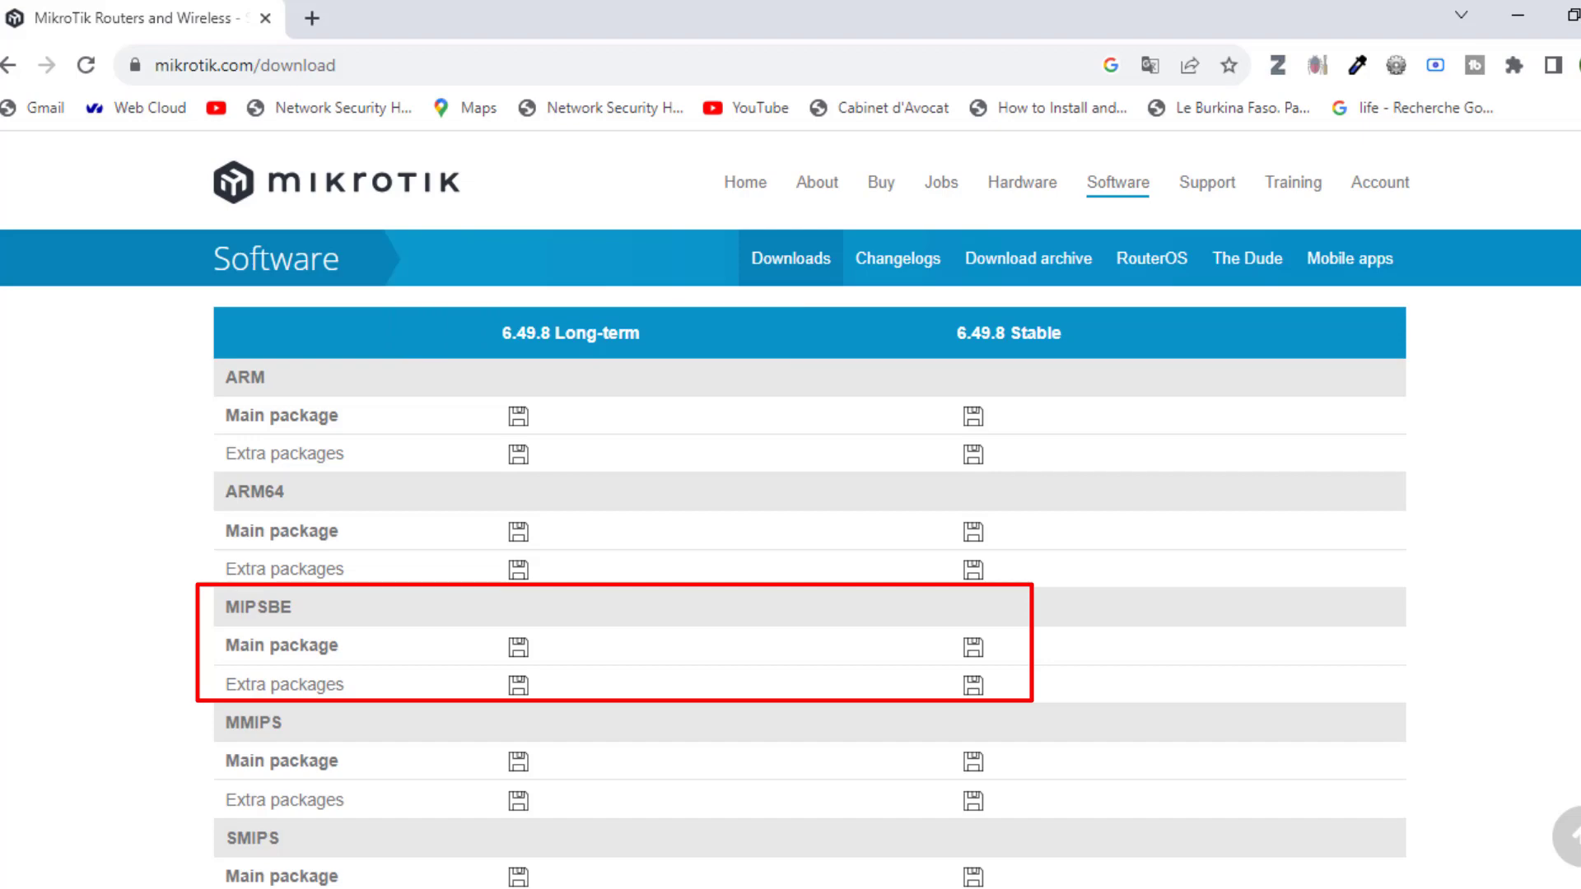
pyautogui.scroll(-3, 827, 339)
pyautogui.scroll(1, 828, 339)
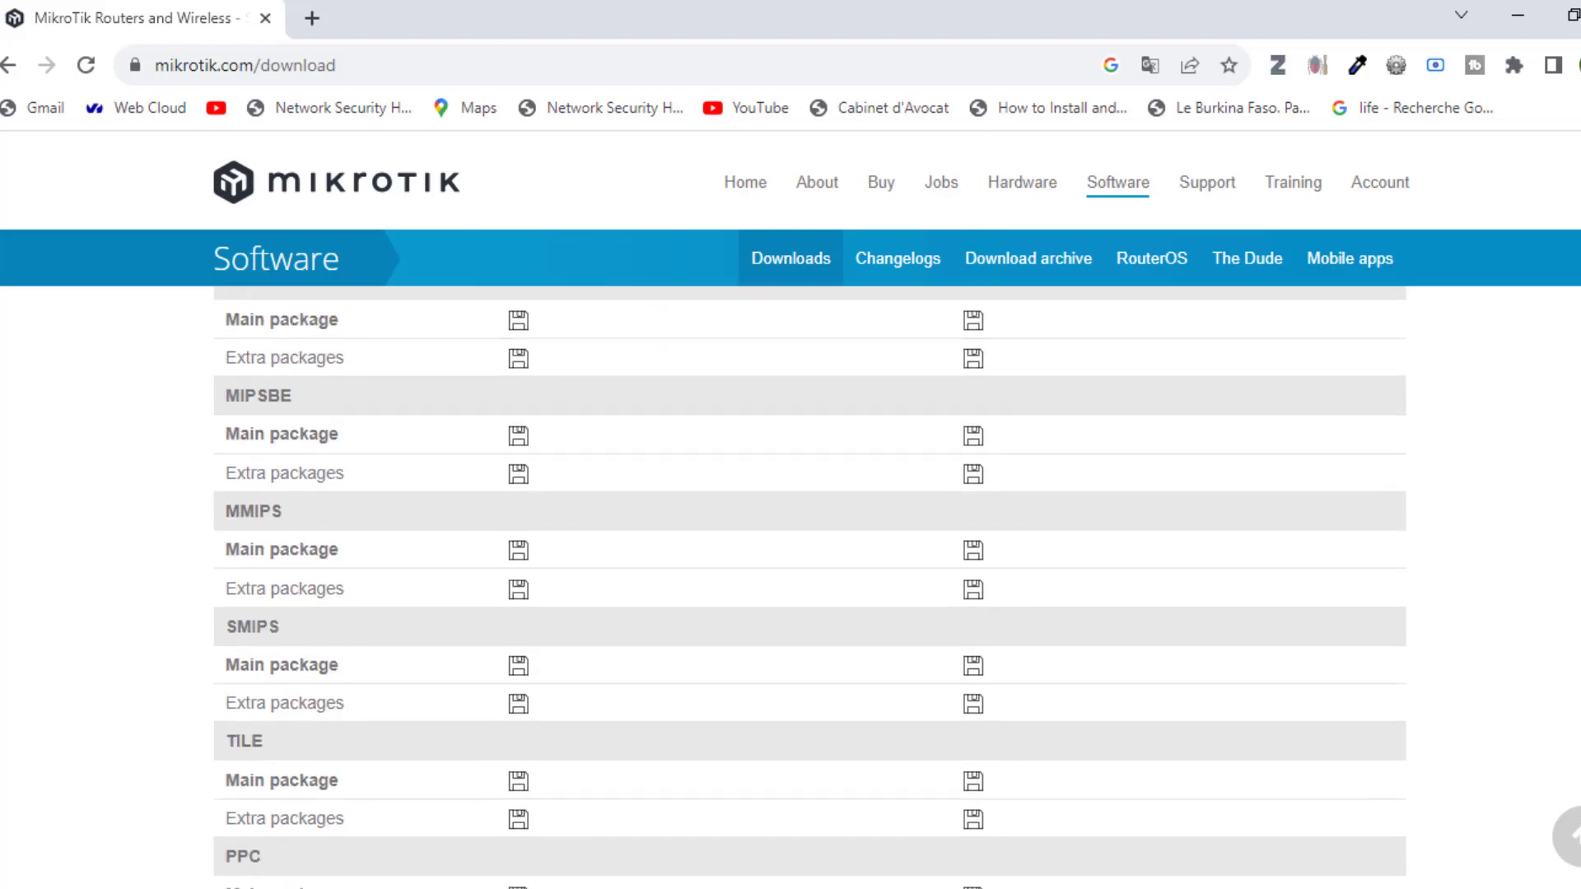
pyautogui.click(518, 442)
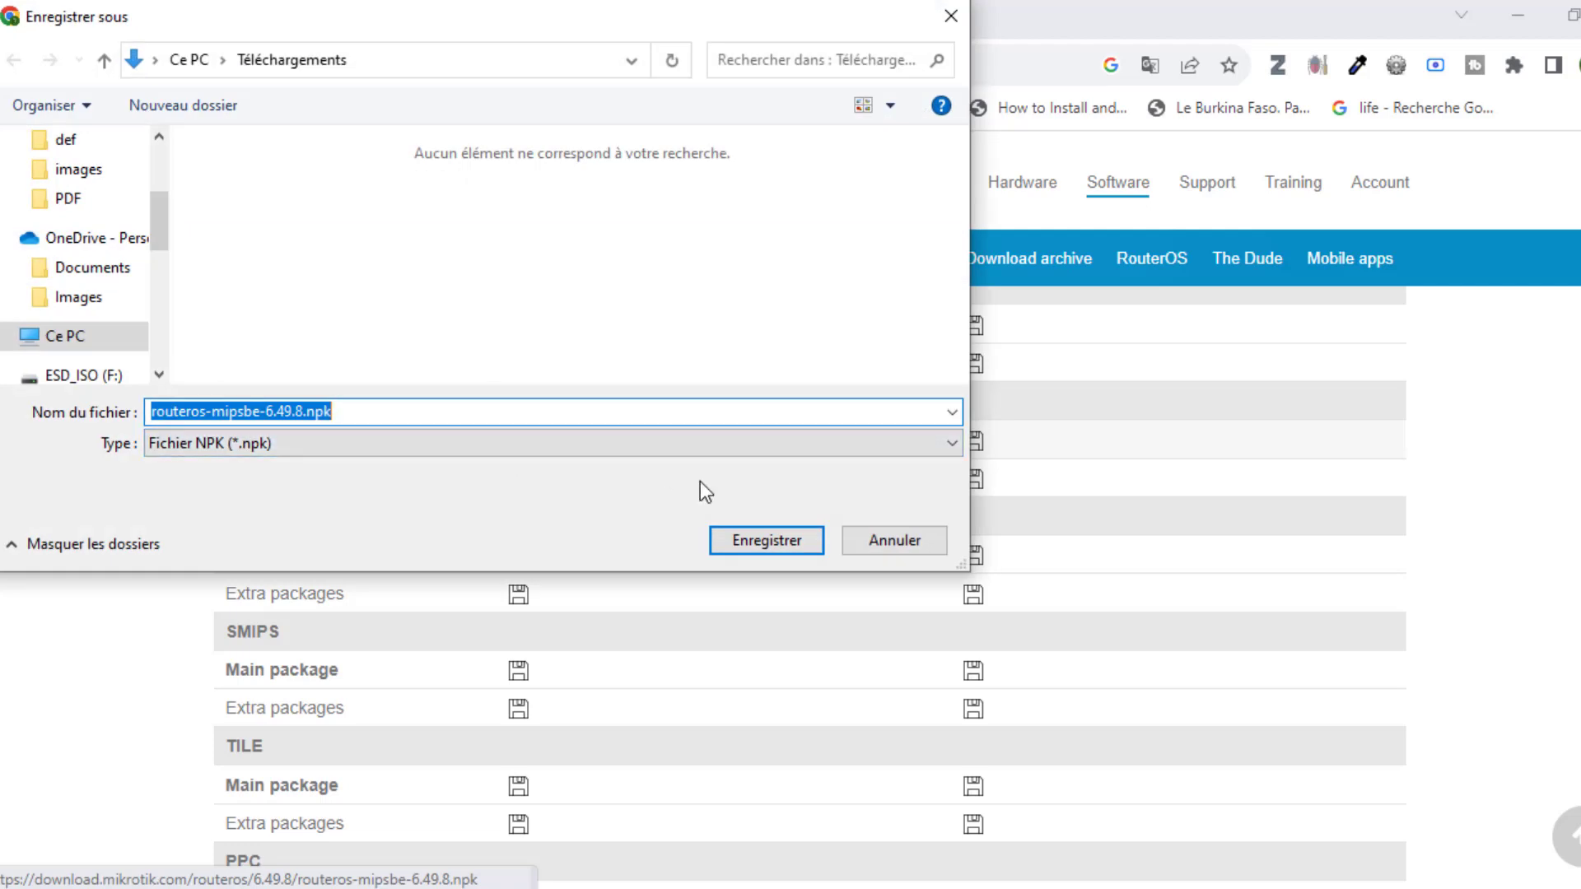
pyautogui.click(781, 543)
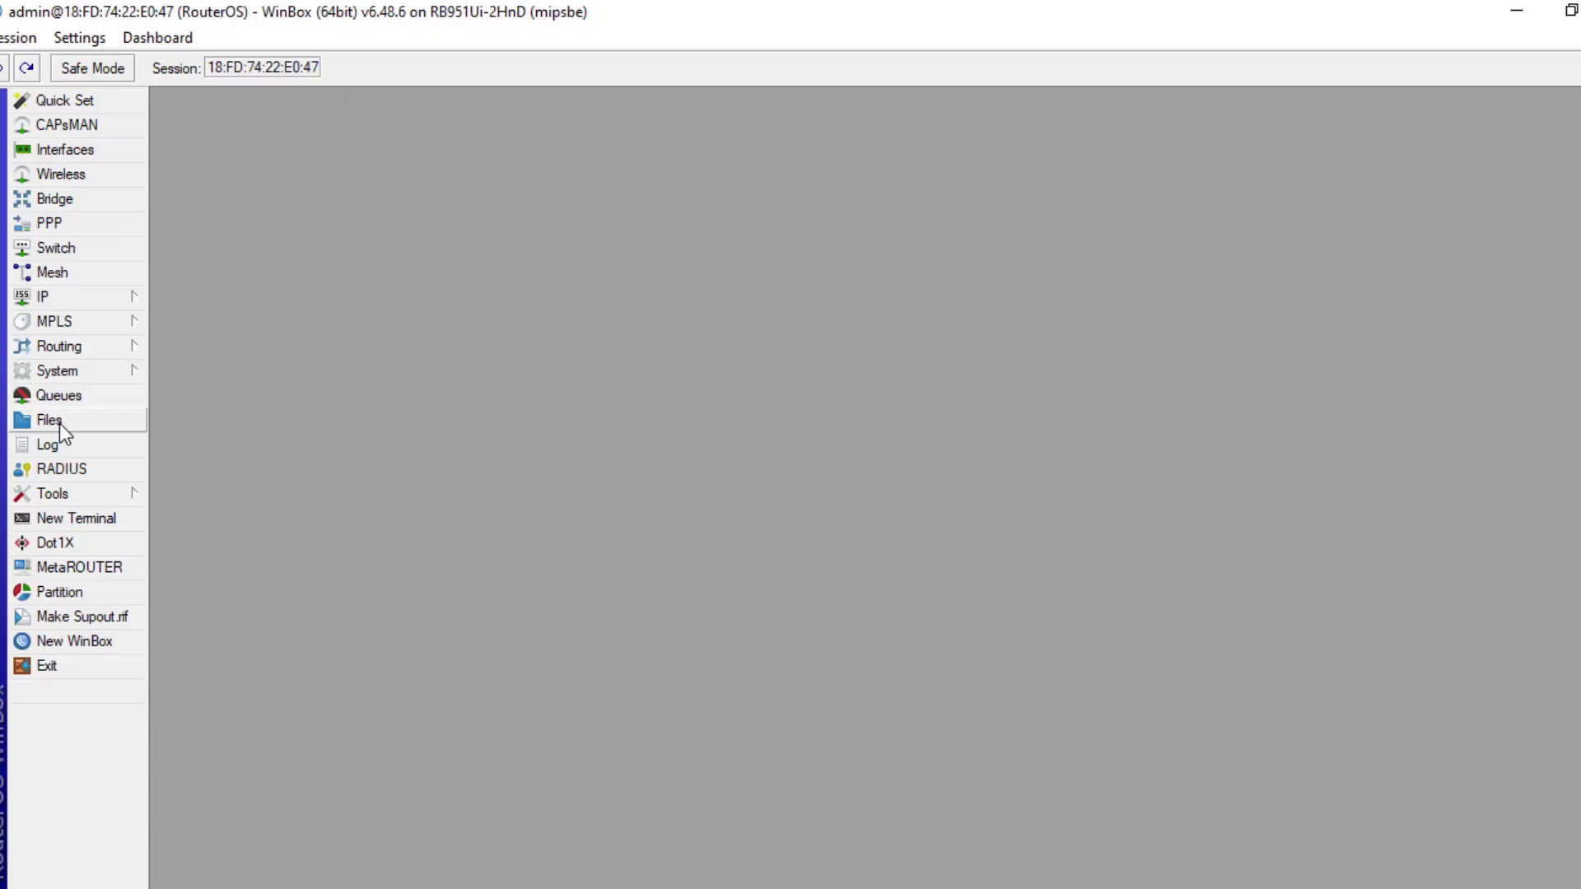
# Switch to WinBox, upload routeros-mipsbe-6.49.8.npk from Téléchargements into the router's file list, and close the list after checking the package
pyautogui.click(51, 421)
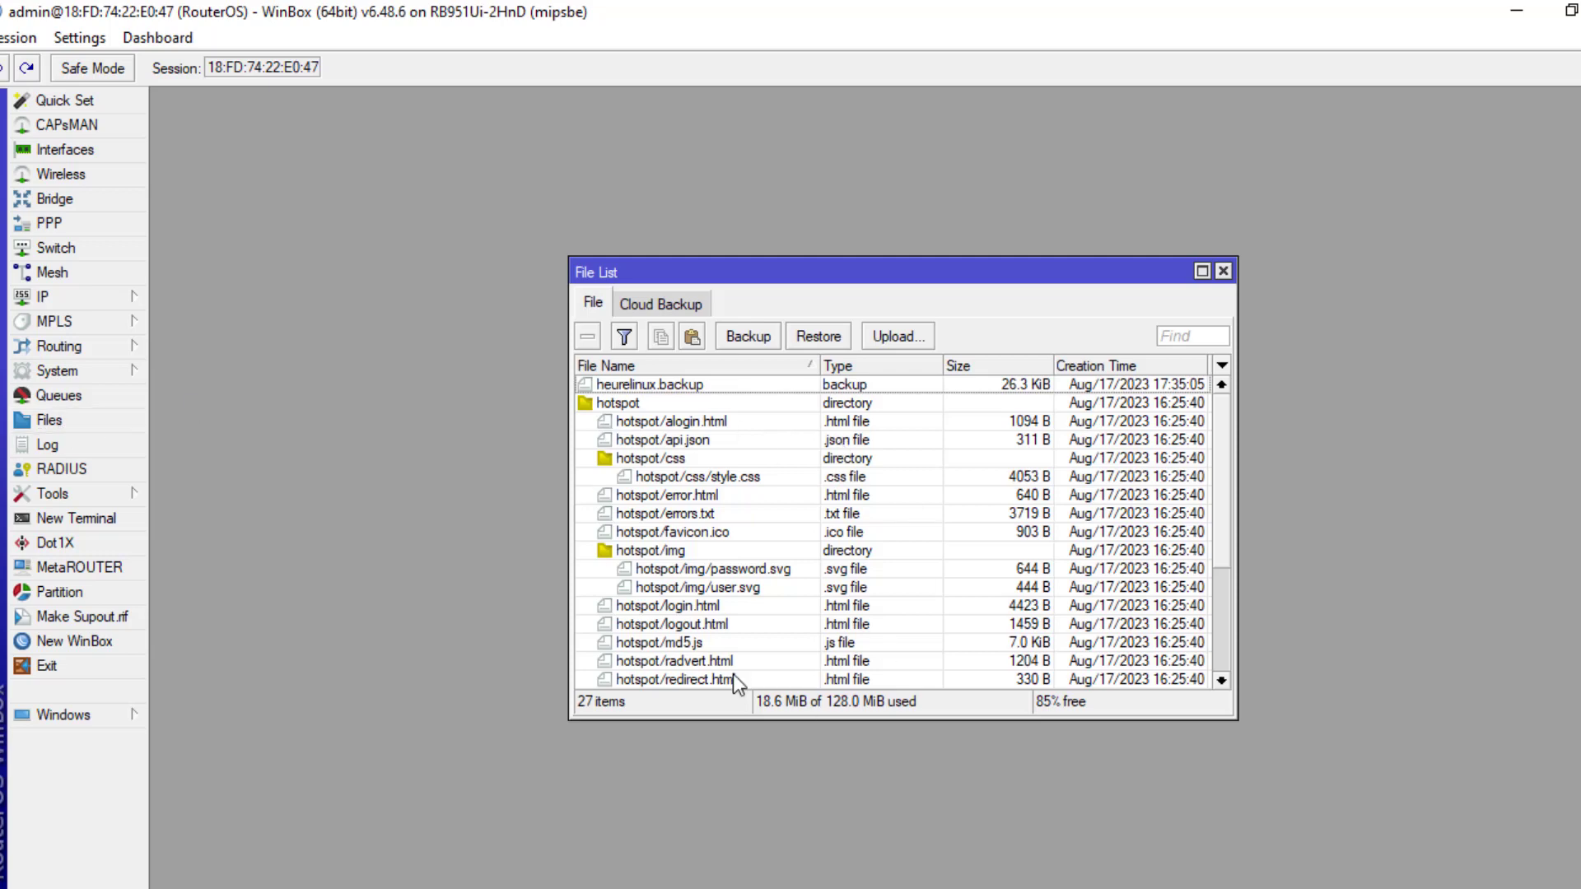
pyautogui.moveTo(708, 12); pyautogui.dragTo(1011, 155)
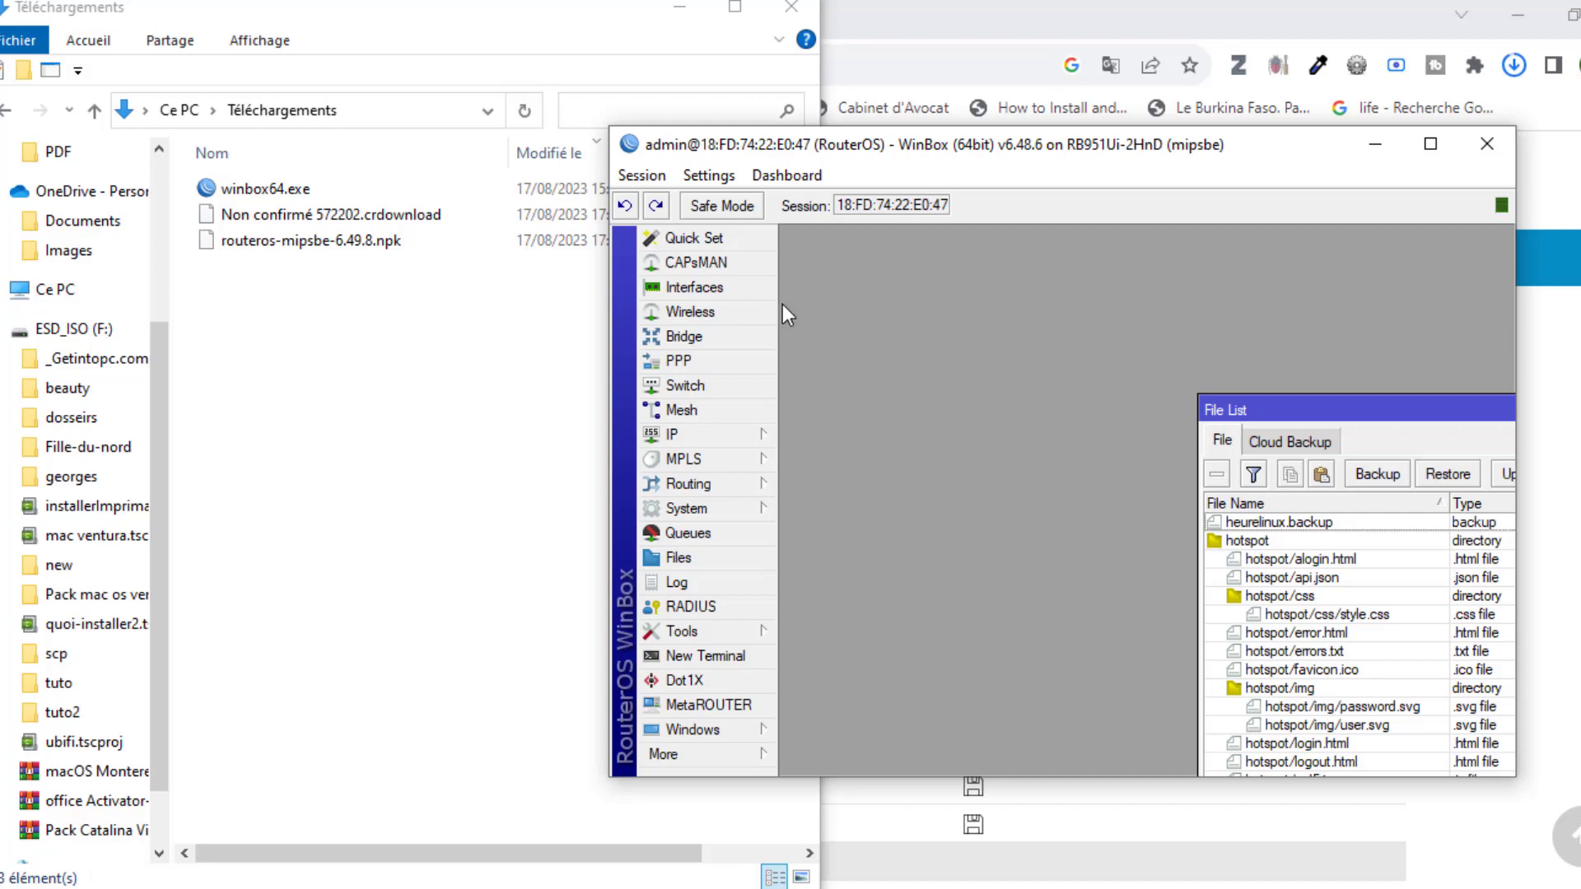
pyautogui.moveTo(279, 240); pyautogui.dragTo(1324, 516)
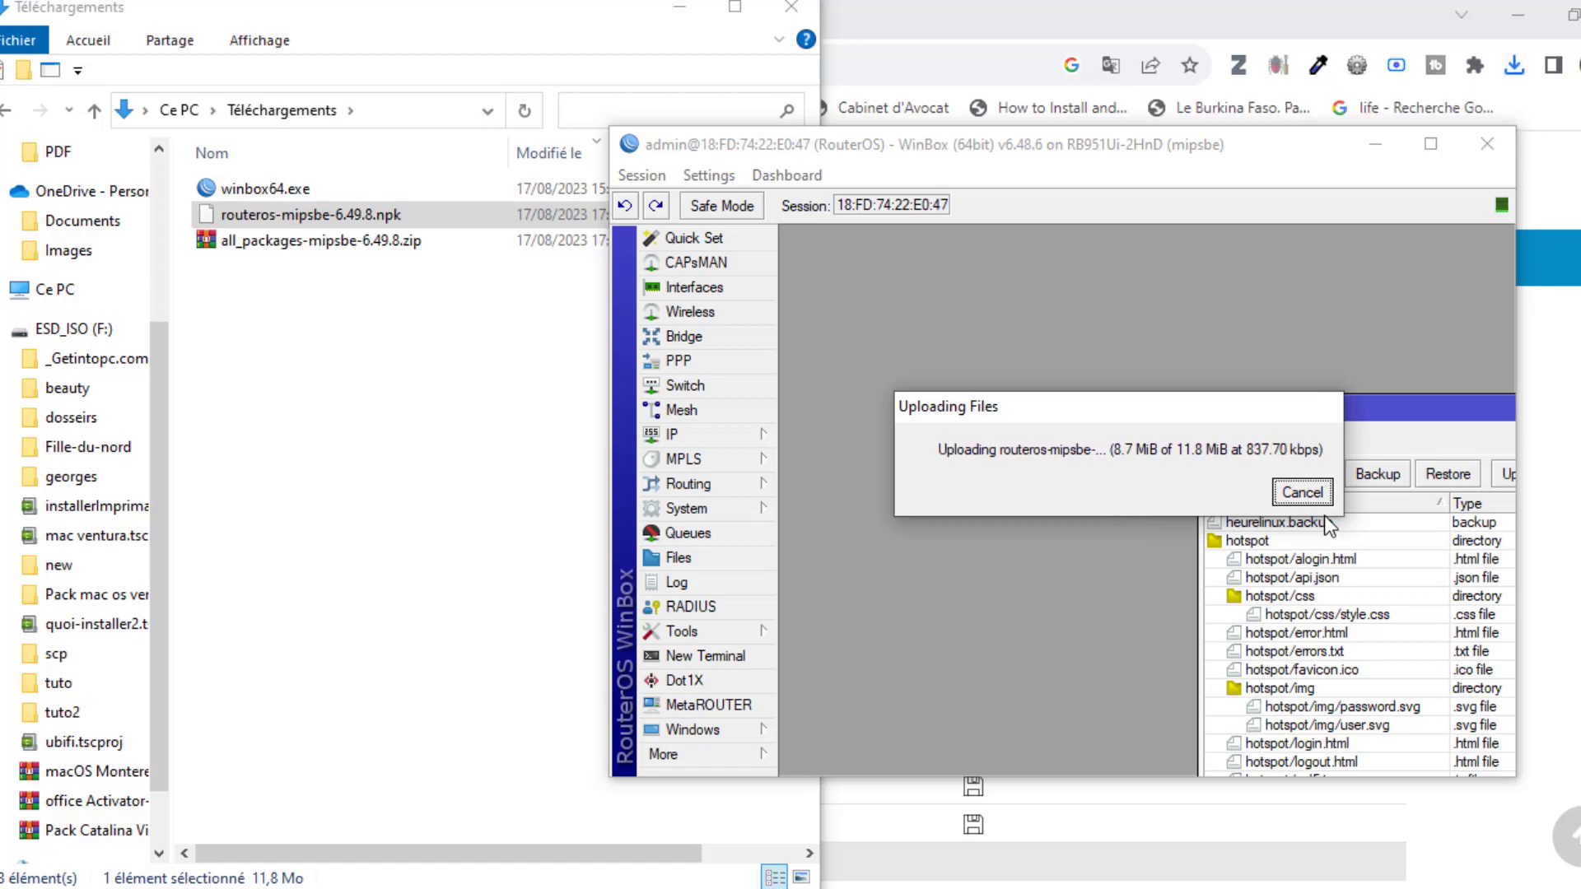
pyautogui.click(1430, 144)
pyautogui.moveTo(1221, 490); pyautogui.dragTo(1223, 640)
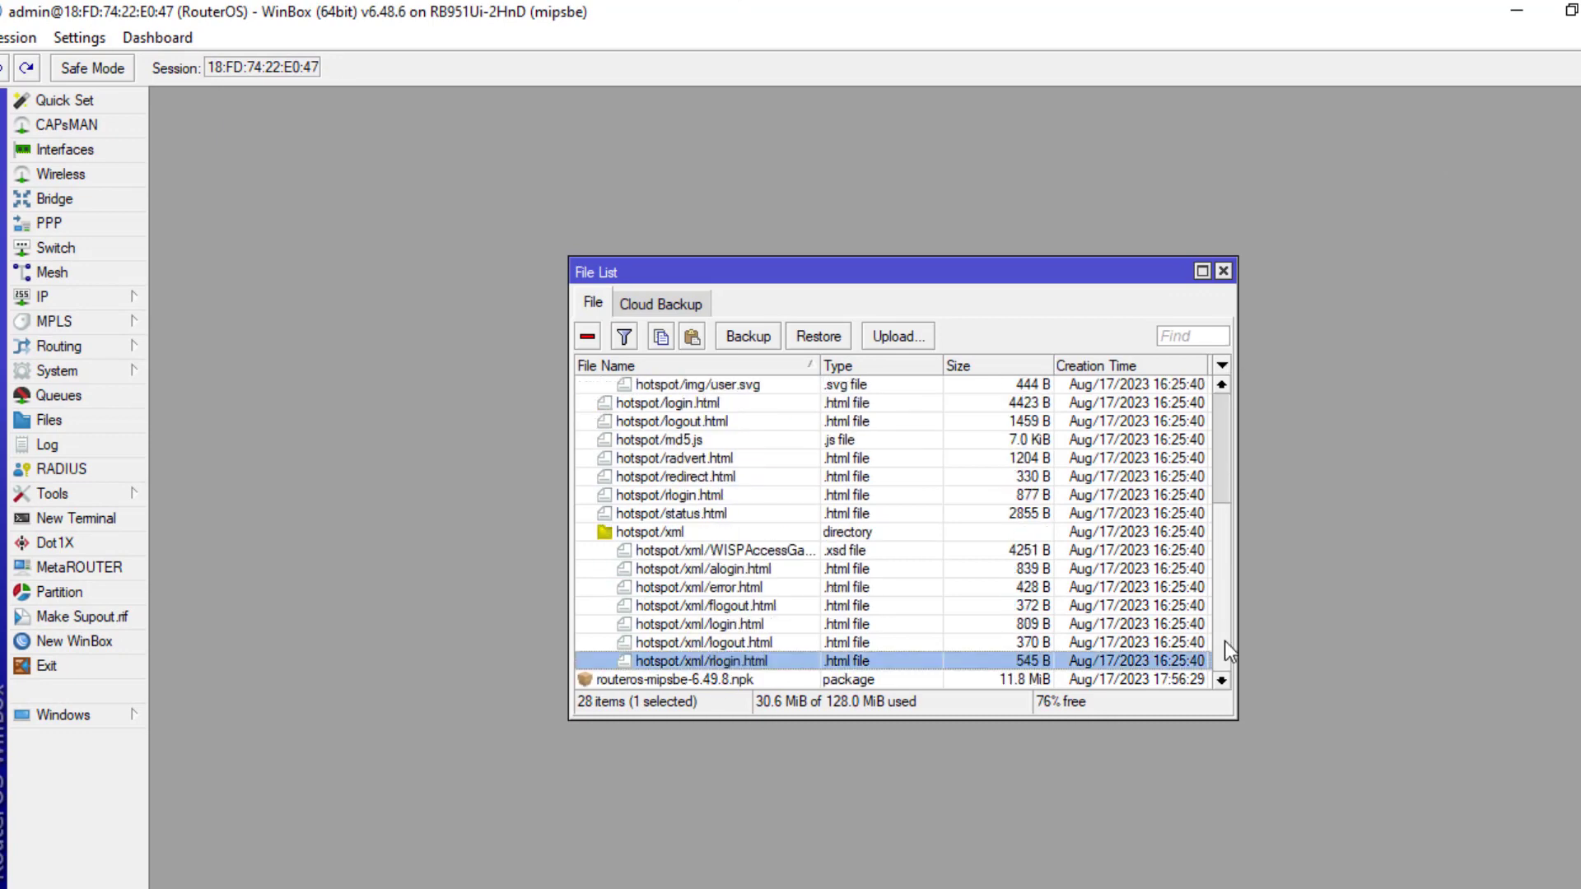
pyautogui.click(746, 680)
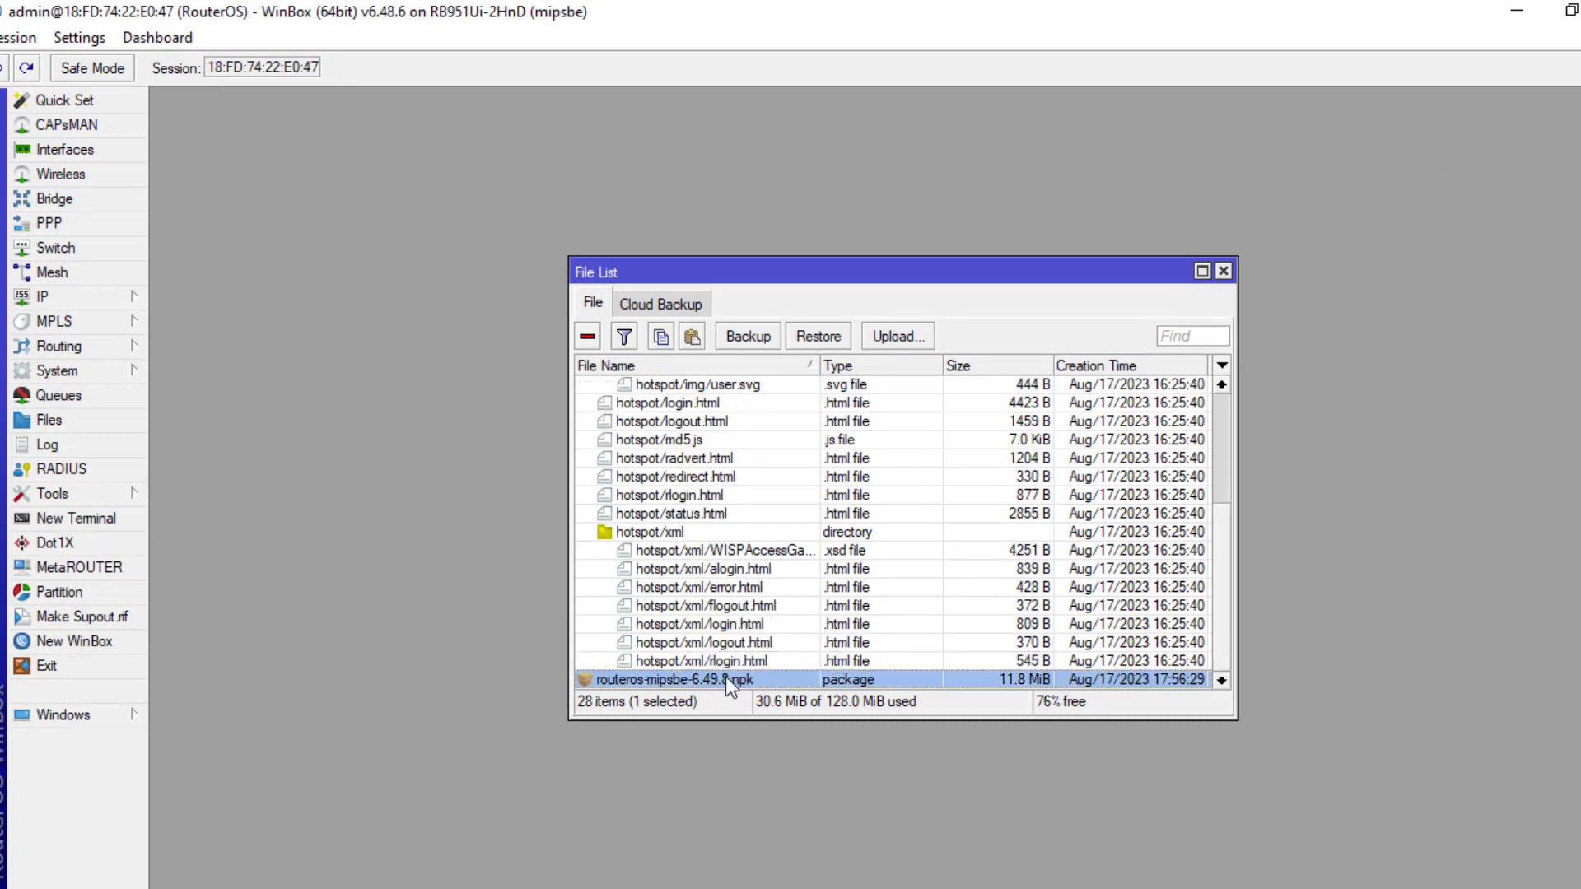
pyautogui.click(1224, 270)
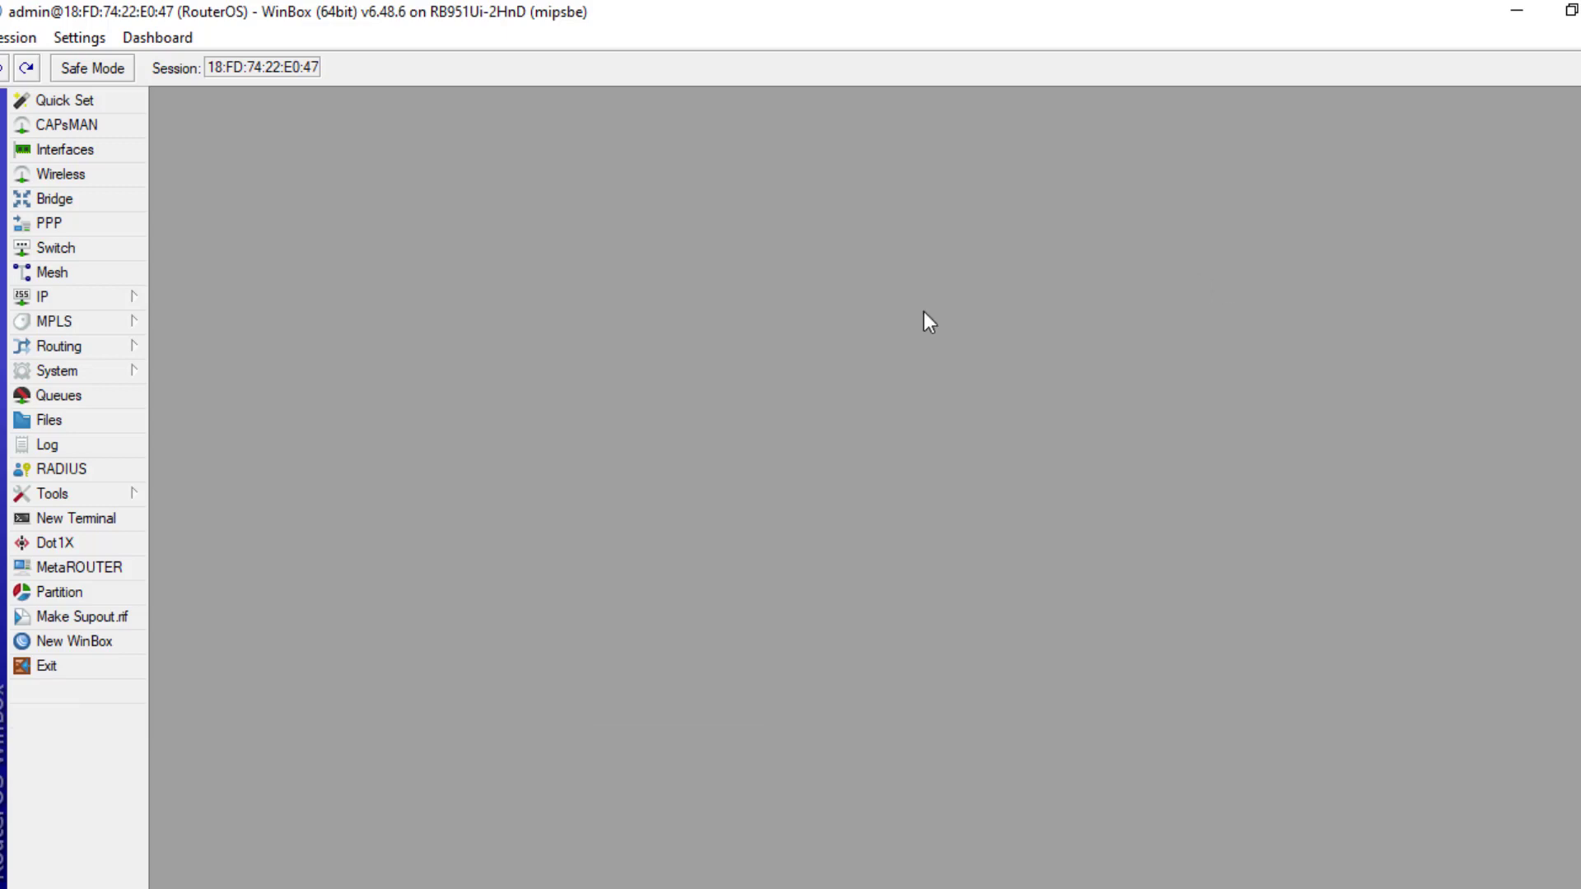
# Reboot the router and reconnect to it as admin
pyautogui.click(81, 377)
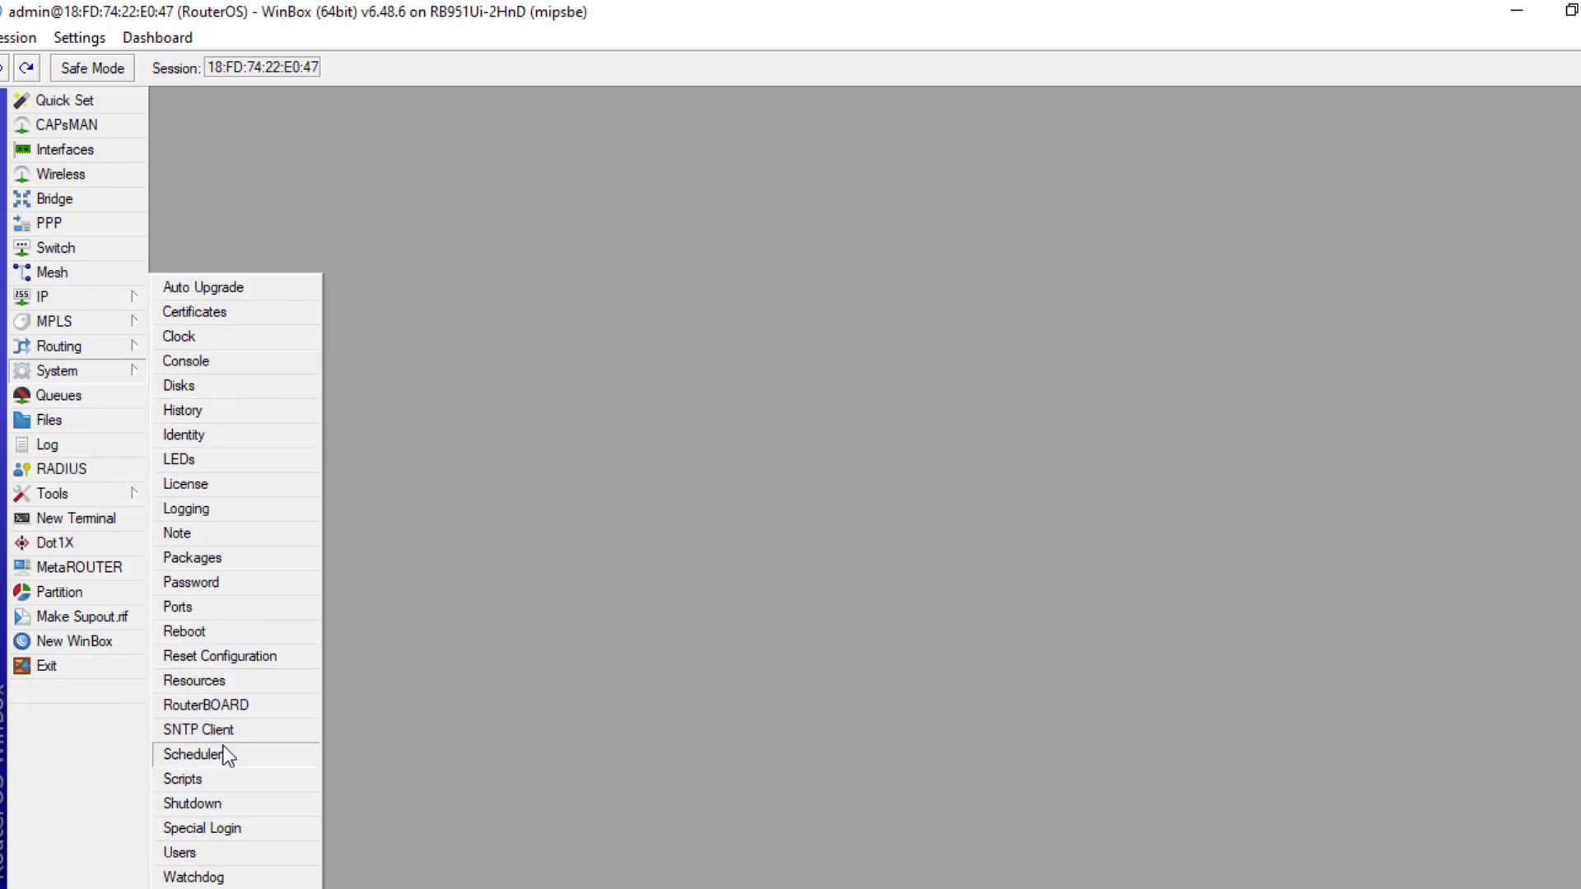
pyautogui.click(225, 630)
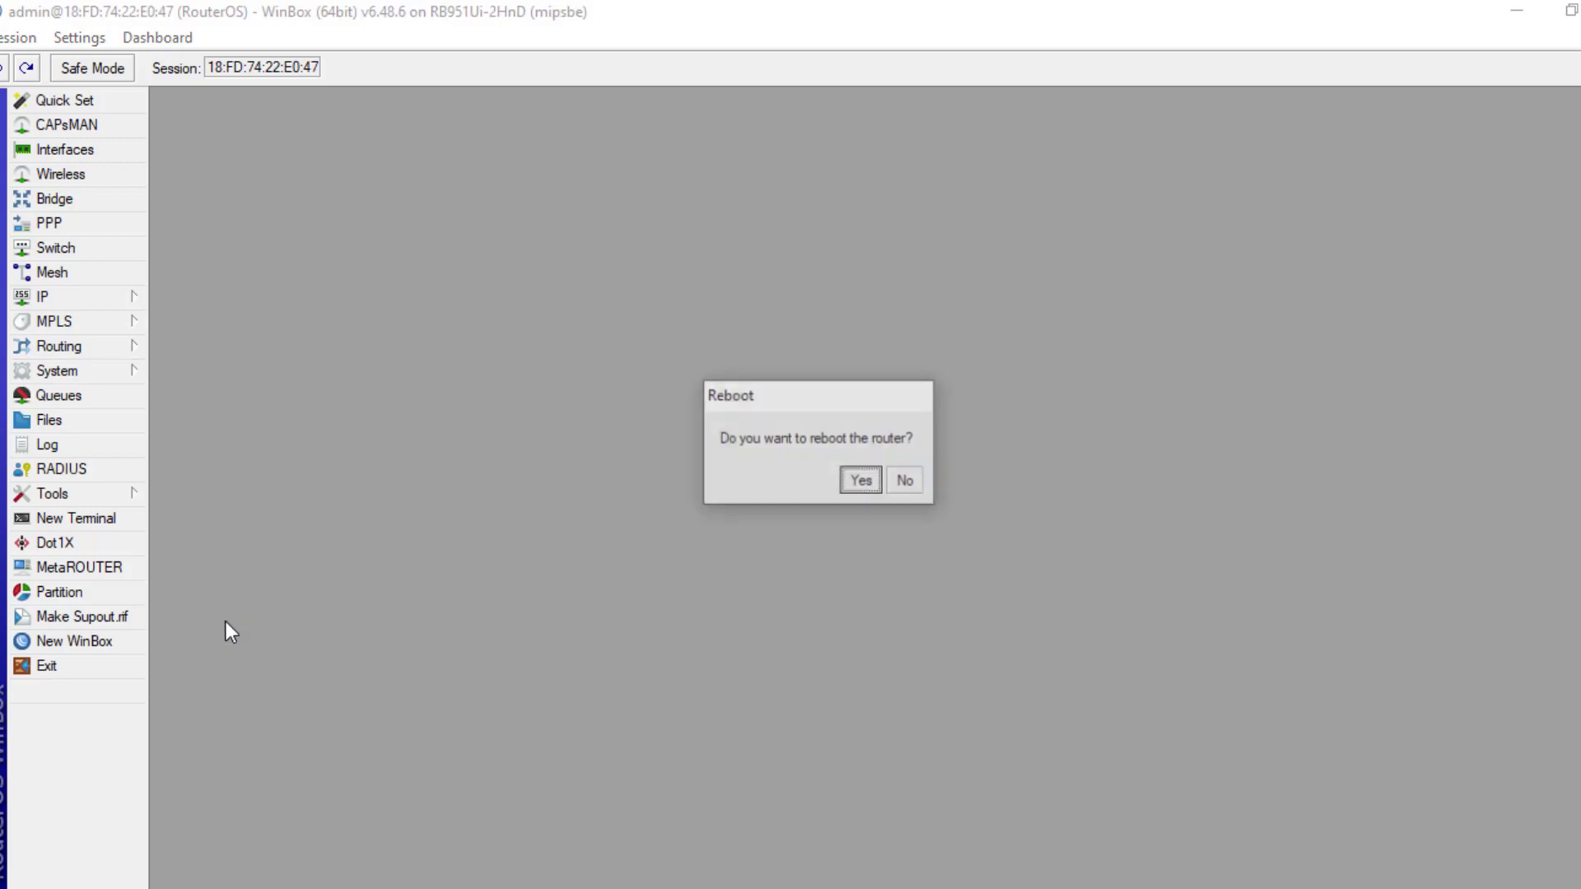
pyautogui.click(864, 482)
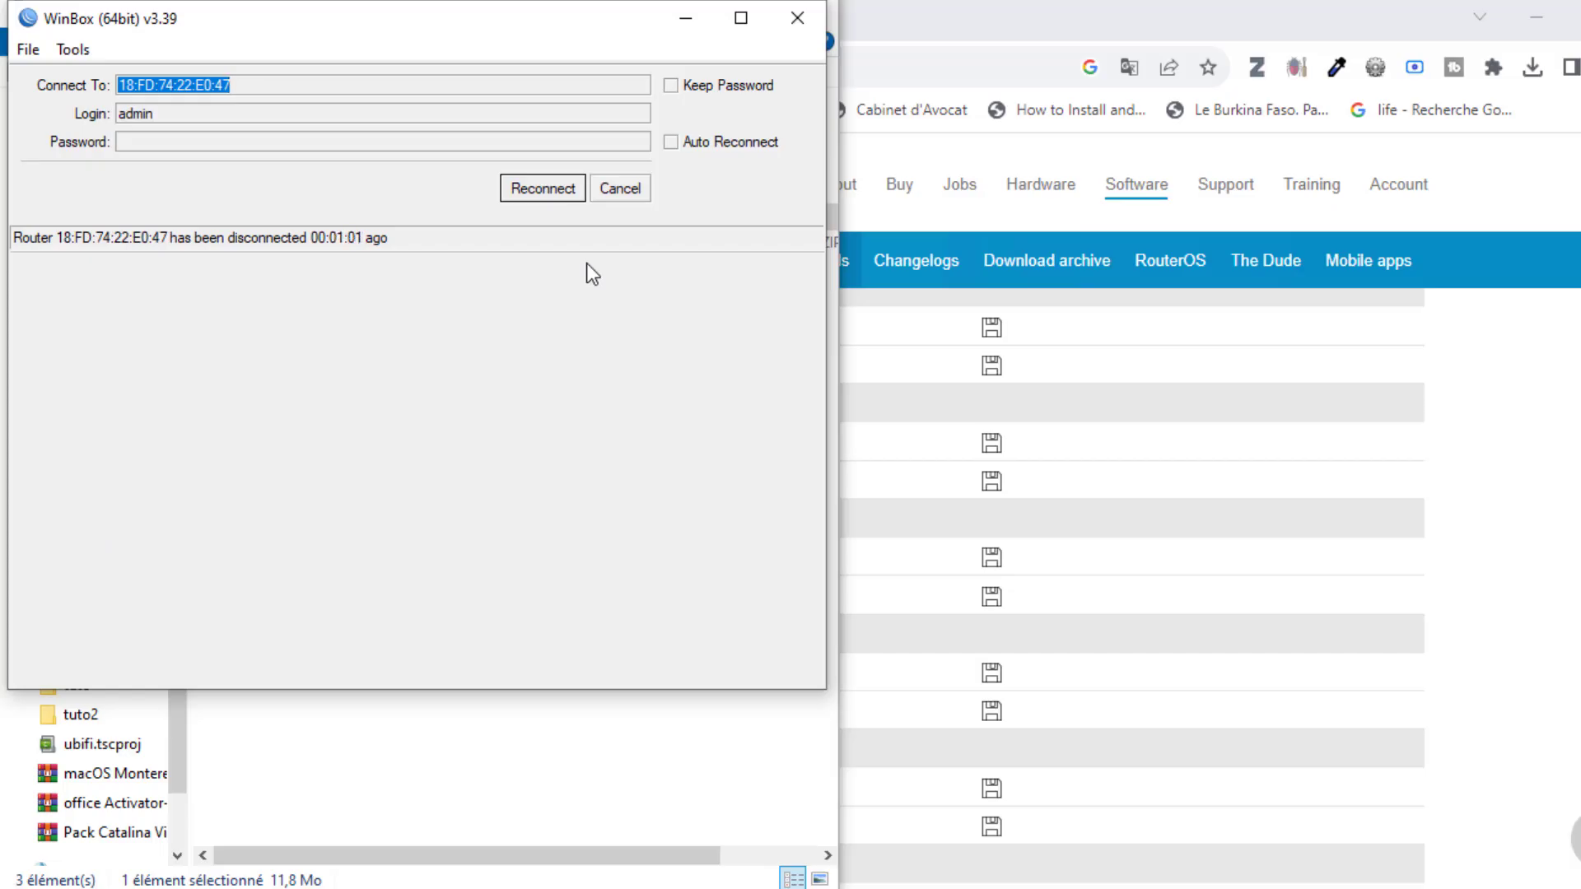
pyautogui.click(554, 186)
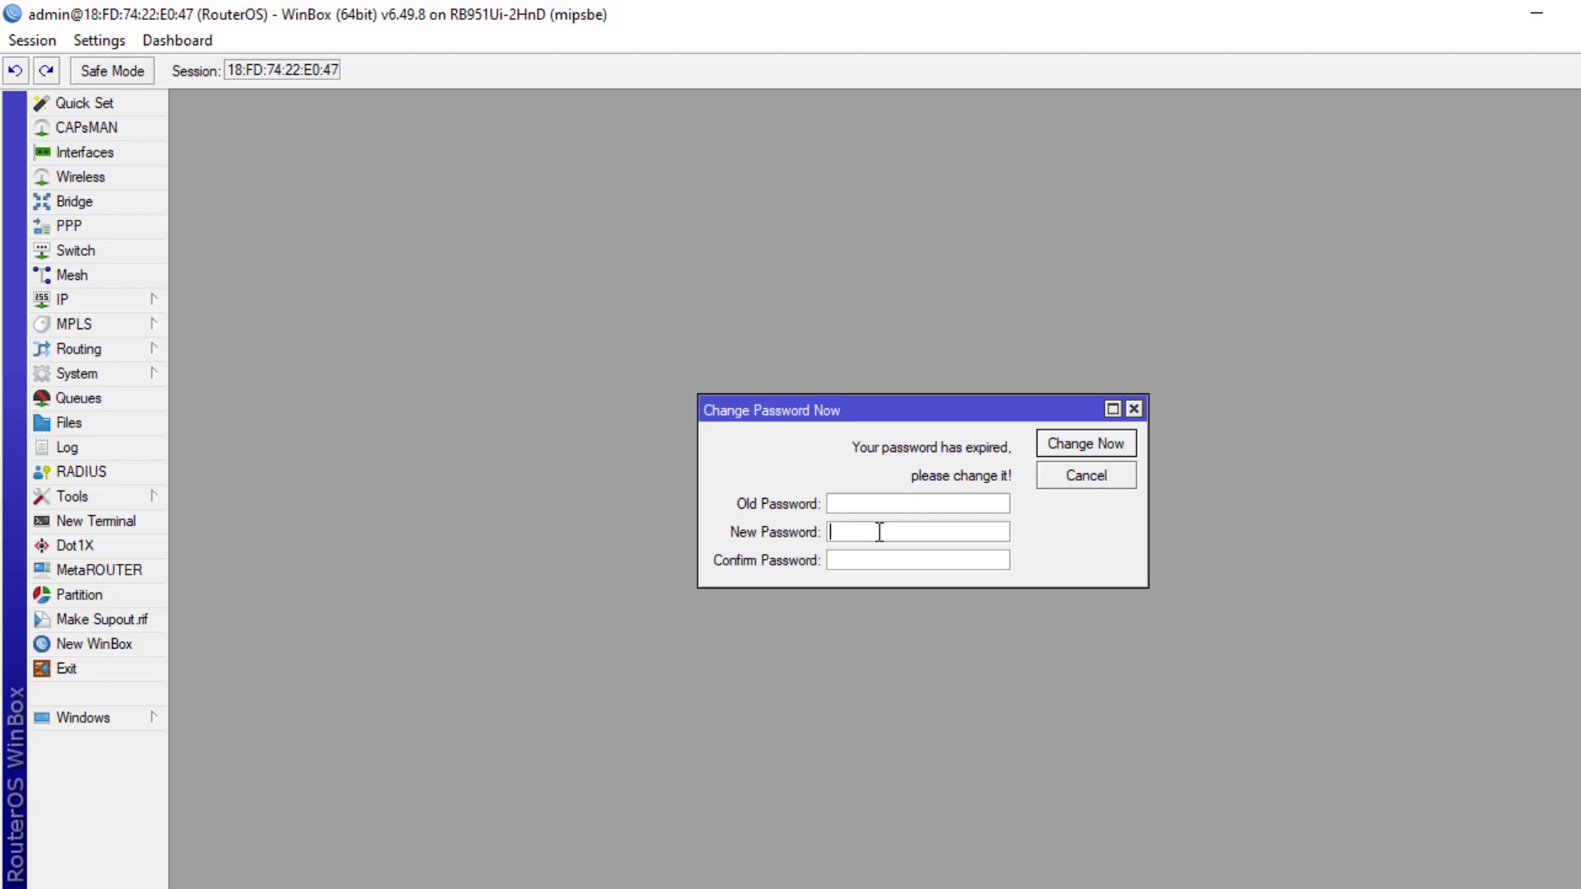
# Enter and confirm a new router password to replace the expired one, and apply the change
pyautogui.write('*********')
pyautogui.click(888, 566)
pyautogui.write('*********')
pyautogui.click(1110, 441)
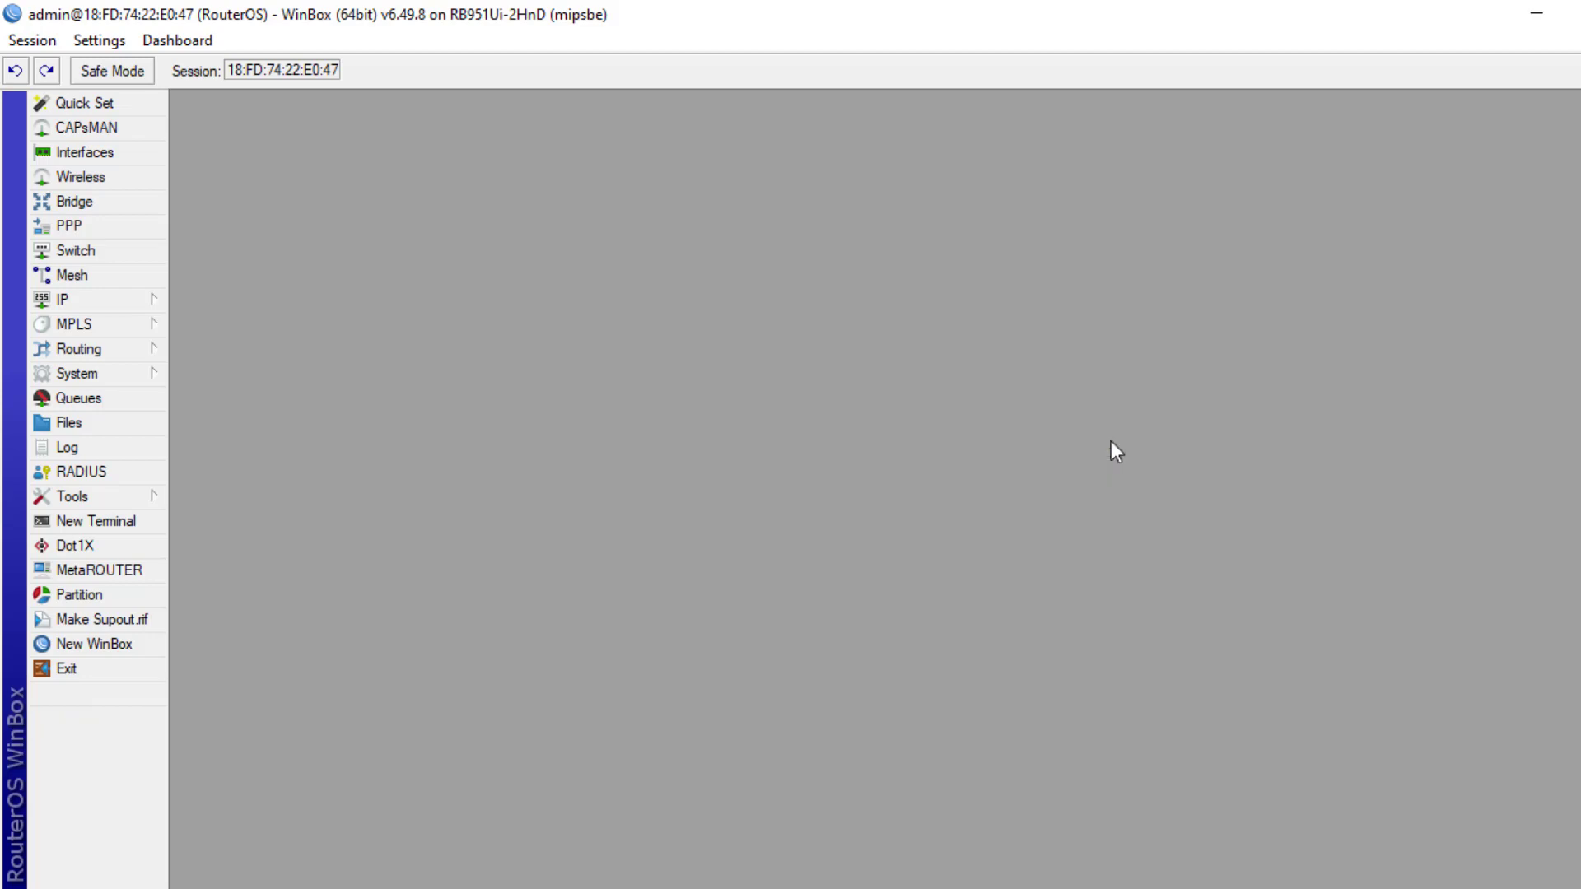